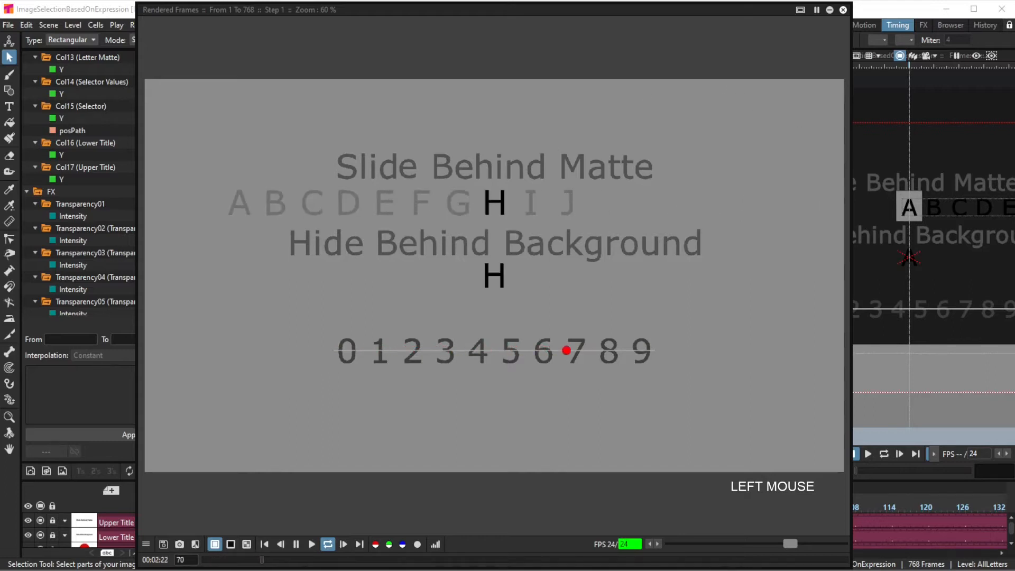
# Step: Close the rendered-frames preview and read through the image-selection strategy notes
pyautogui.click(844, 10)
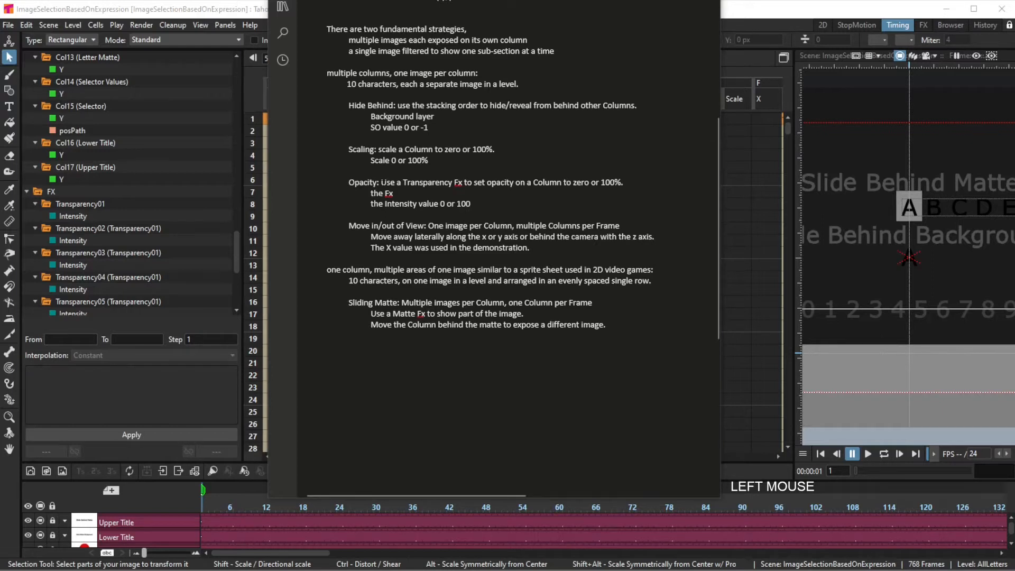
pyautogui.click(381, 182)
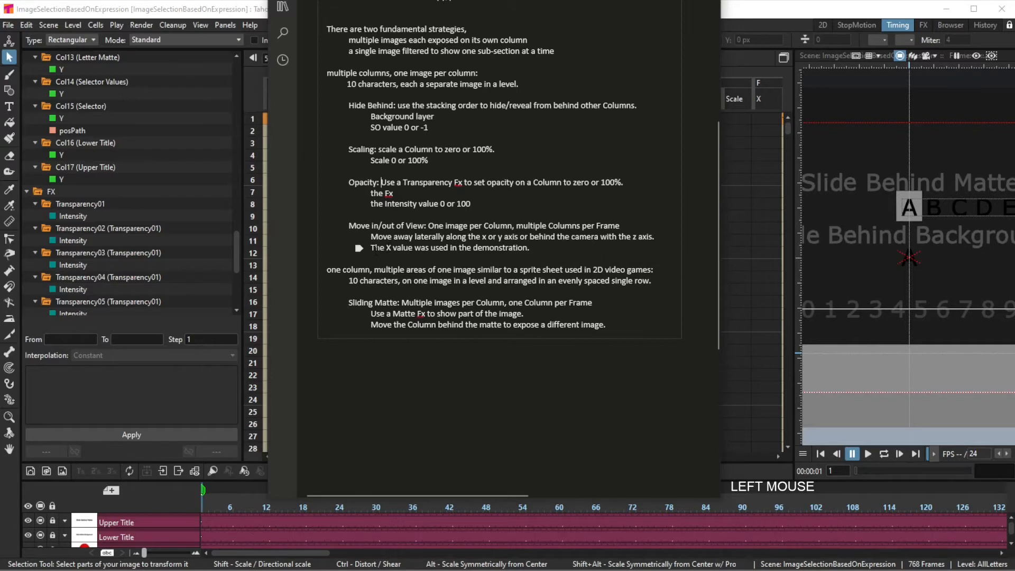
pyautogui.click(338, 226)
pyautogui.click(386, 302)
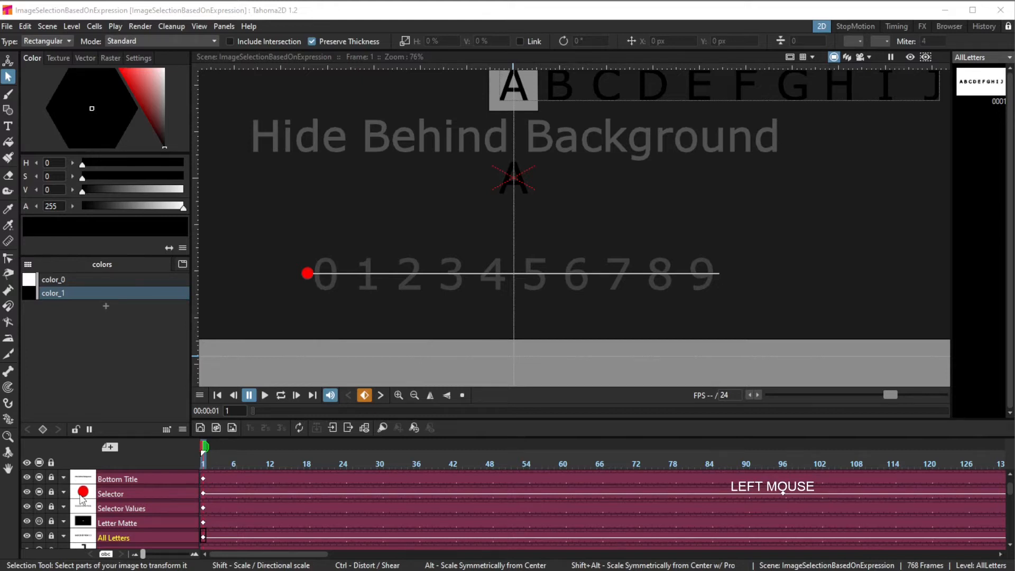
# Step: Select the Selector Values column, then the Background column's first frame cell in the timeline
pyautogui.click(119, 510)
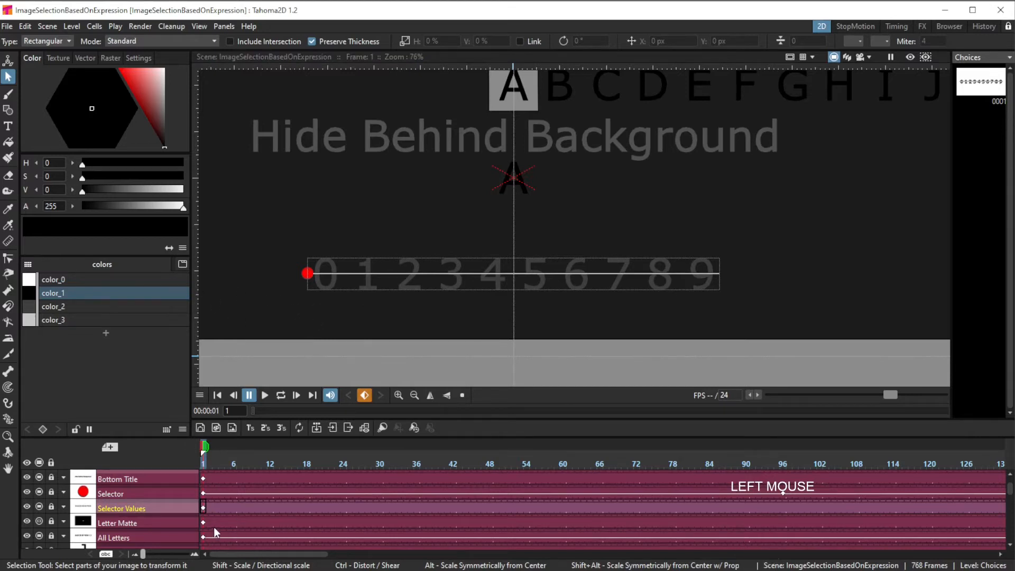
pyautogui.scroll(-5, 157, 496)
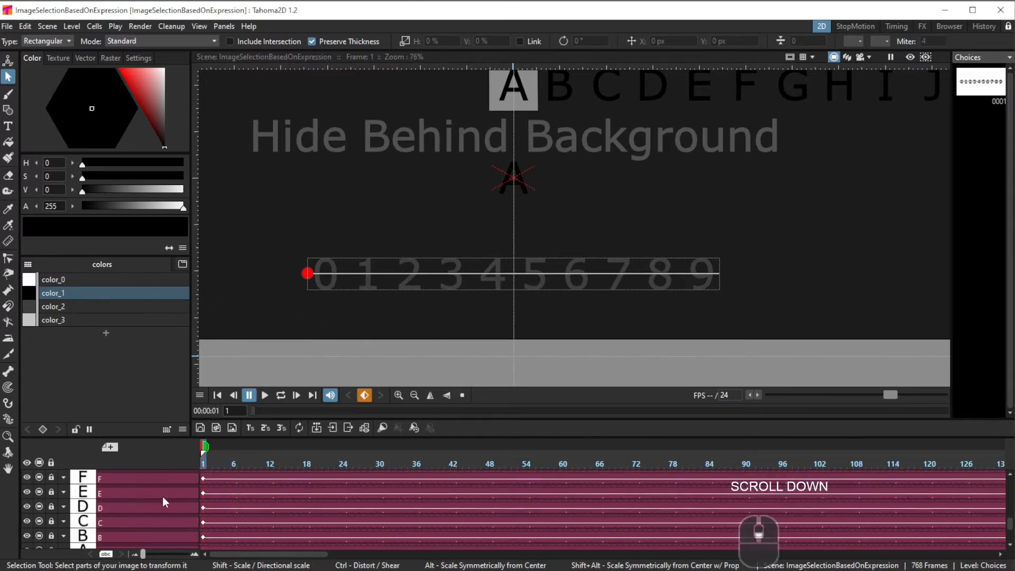
pyautogui.scroll(-3, 163, 496)
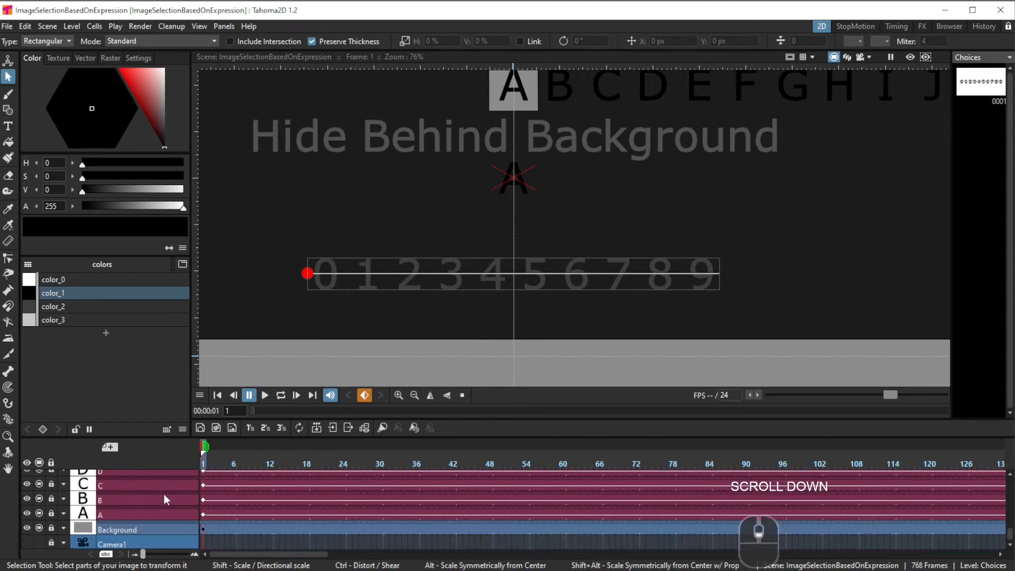
pyautogui.click(203, 530)
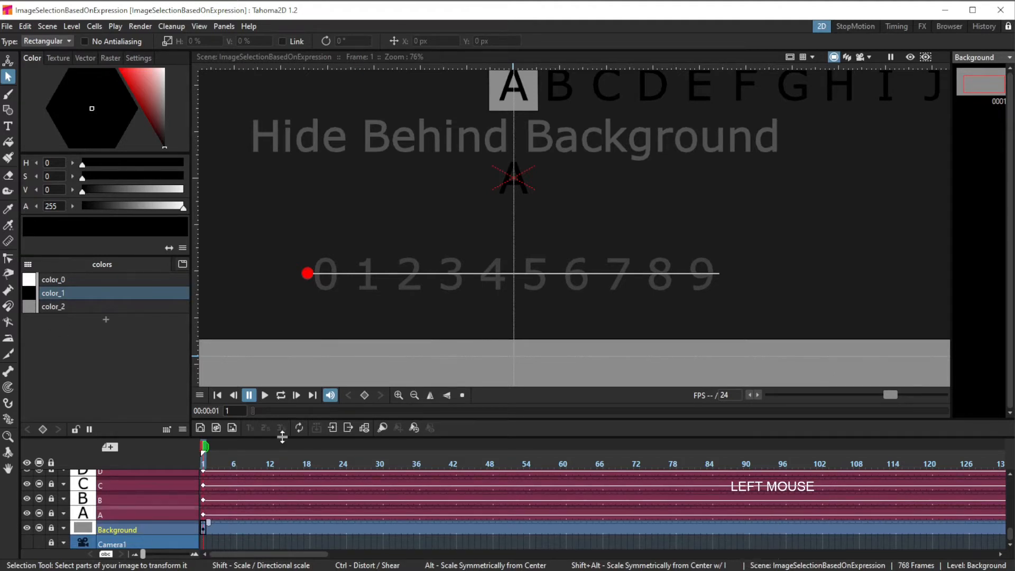
# Step: Browse the Timing and FX rooms and the FX schematic to examine how the scene's columns are set up
pyautogui.click(889, 29)
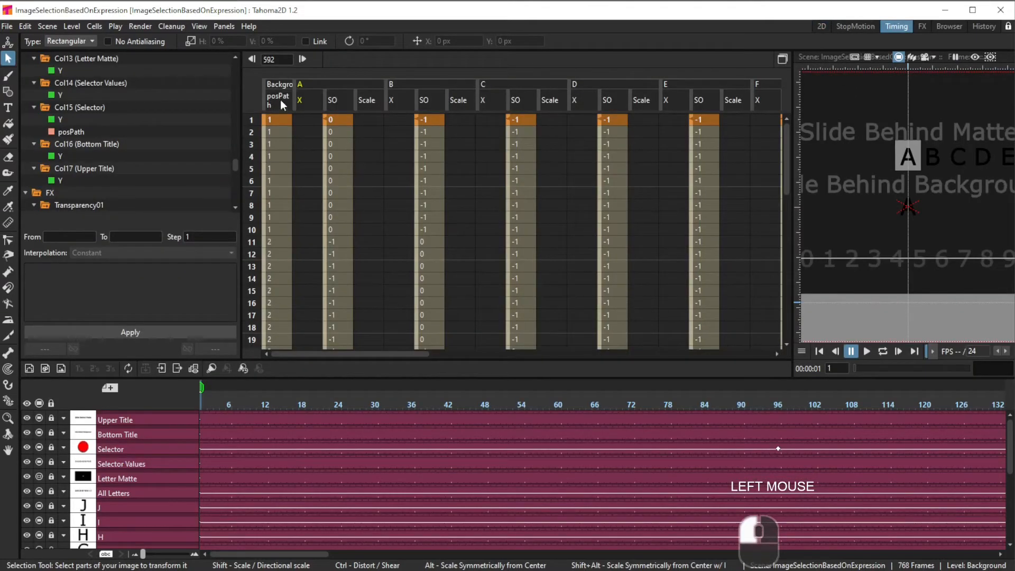
pyautogui.click(922, 27)
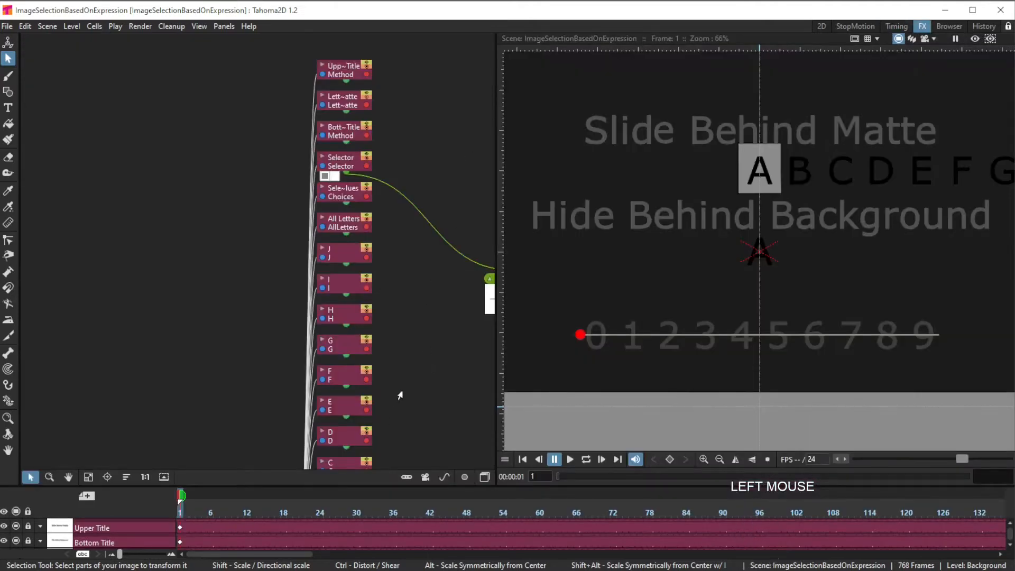
pyautogui.scroll(-2, 410, 379)
pyautogui.press('space')
pyautogui.moveTo(453, 390); pyautogui.dragTo(390, 328)
pyautogui.scroll(2, 386, 329)
pyautogui.scroll(-1, 384, 327)
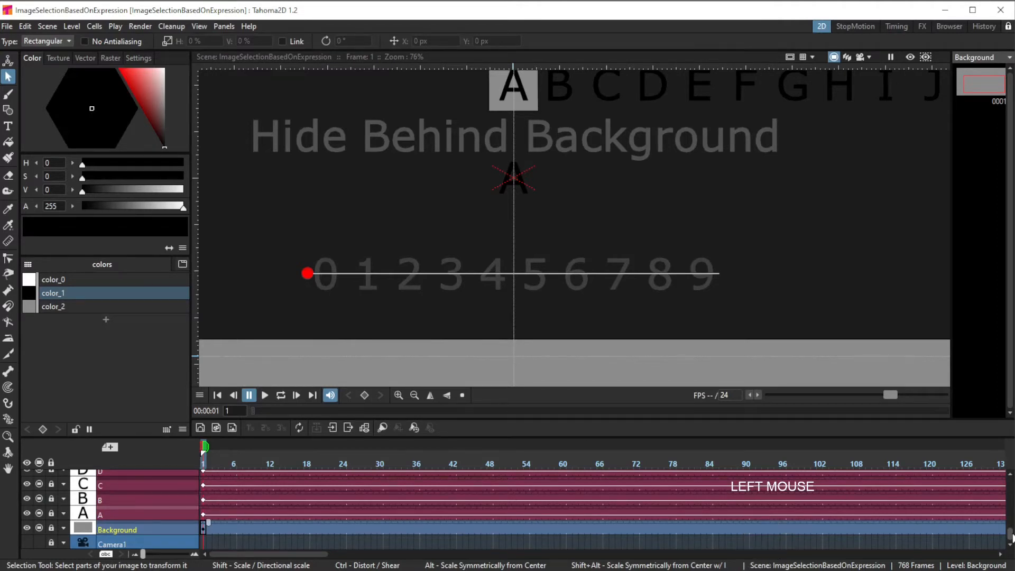
pyautogui.scroll(8, 1011, 537)
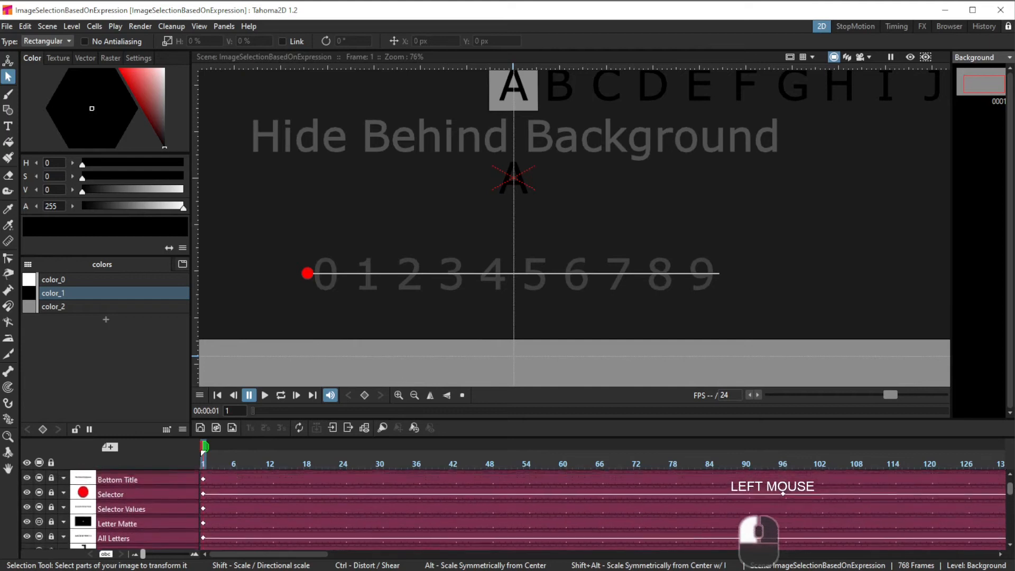
pyautogui.moveTo(1011, 489); pyautogui.dragTo(1010, 485)
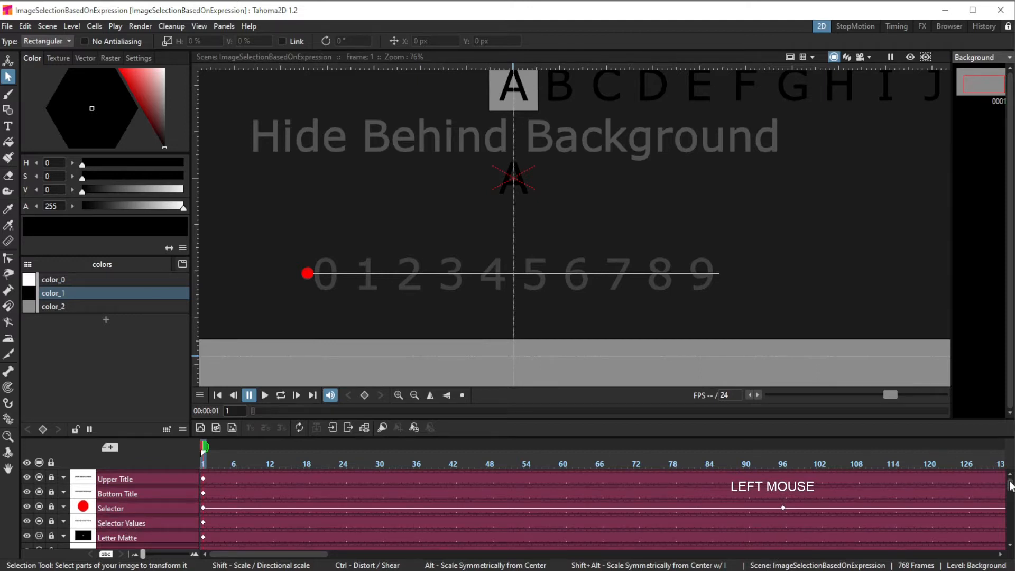
pyautogui.moveTo(1010, 486); pyautogui.dragTo(1010, 538)
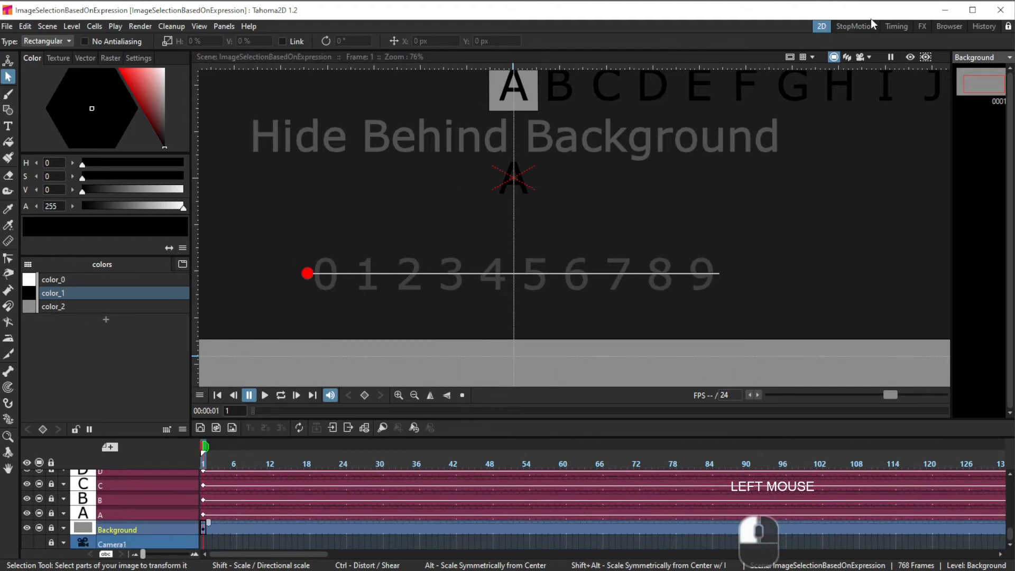
# Step: Inspect the expression on the Background column's posPath and on column A's SO in the function spreadsheet
pyautogui.click(890, 23)
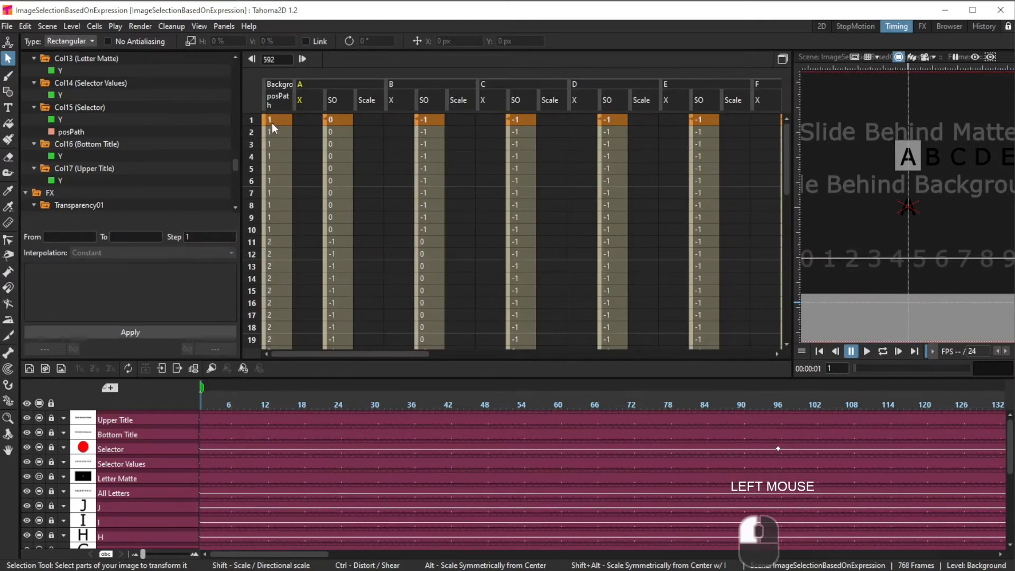
pyautogui.click(281, 103)
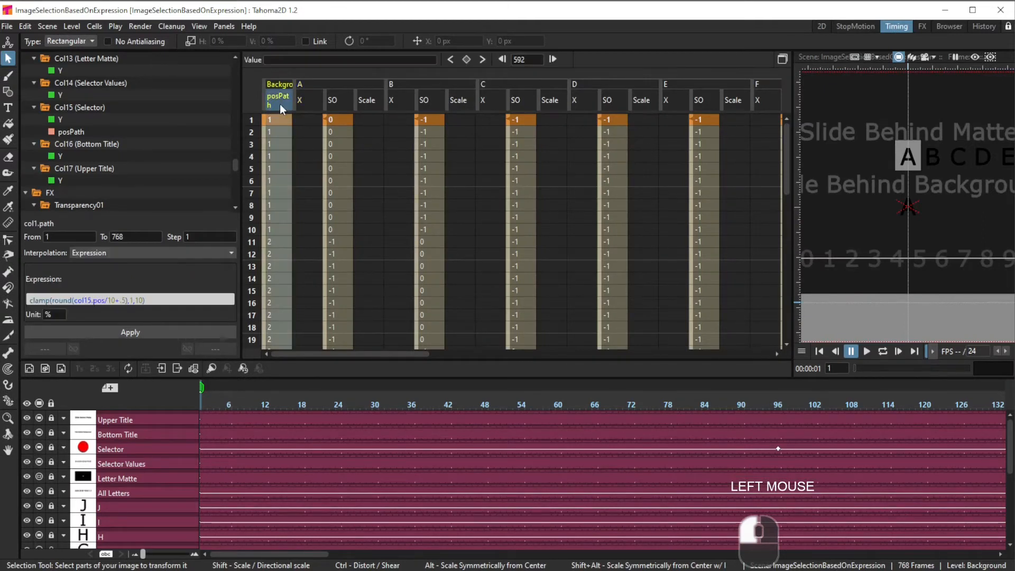
pyautogui.click(273, 132)
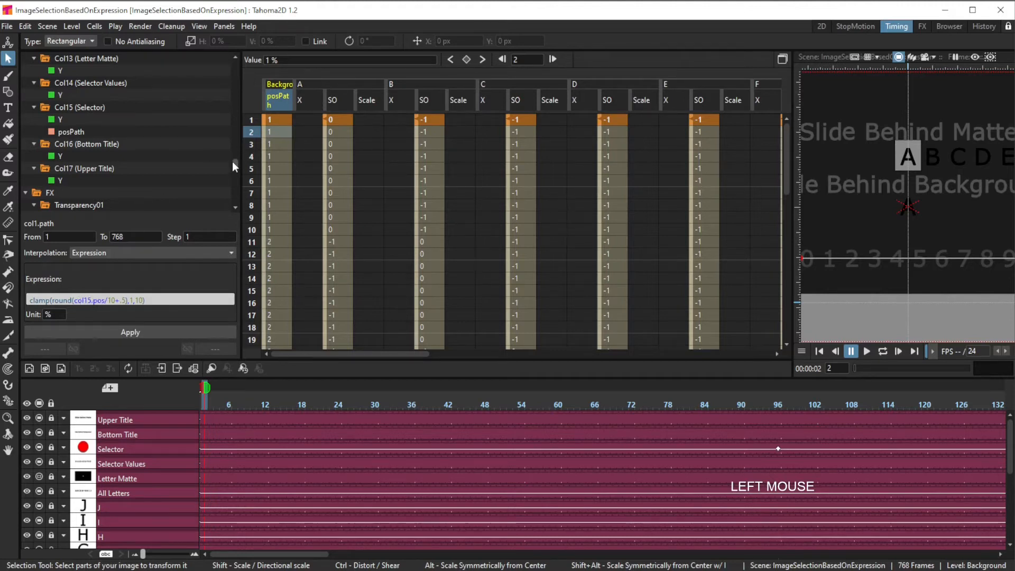
pyautogui.moveTo(233, 160)
pyautogui.mouseDown()
pyautogui.moveTo(236, 177)
pyautogui.moveTo(236, 162)
pyautogui.mouseUp()
pyautogui.click(335, 129)
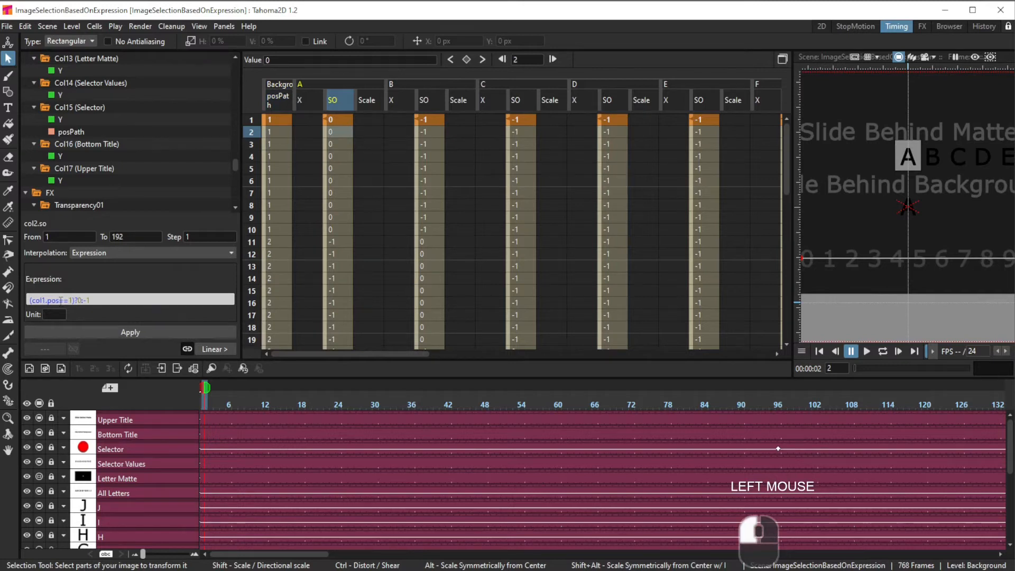
pyautogui.click(277, 118)
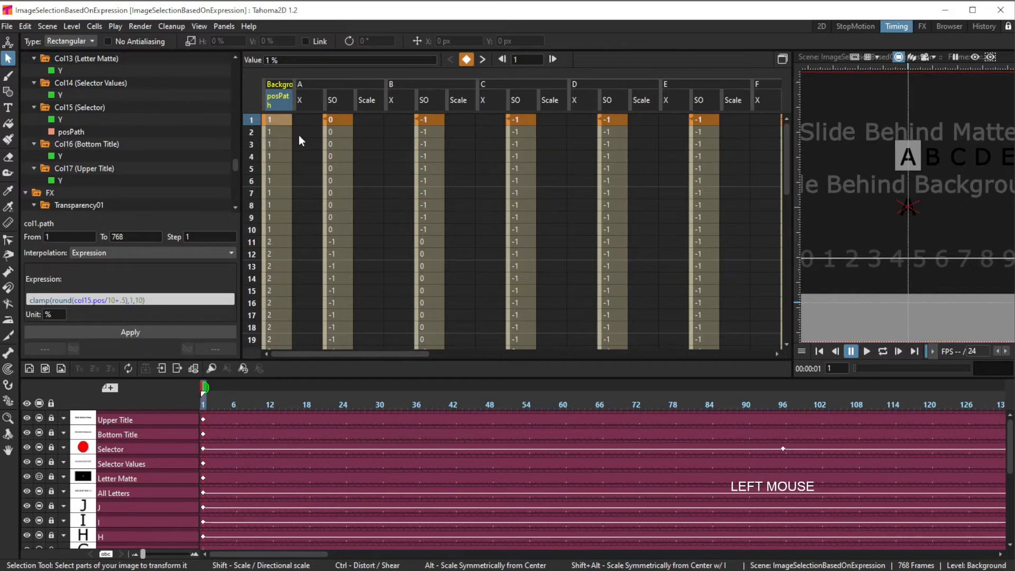
pyautogui.click(337, 132)
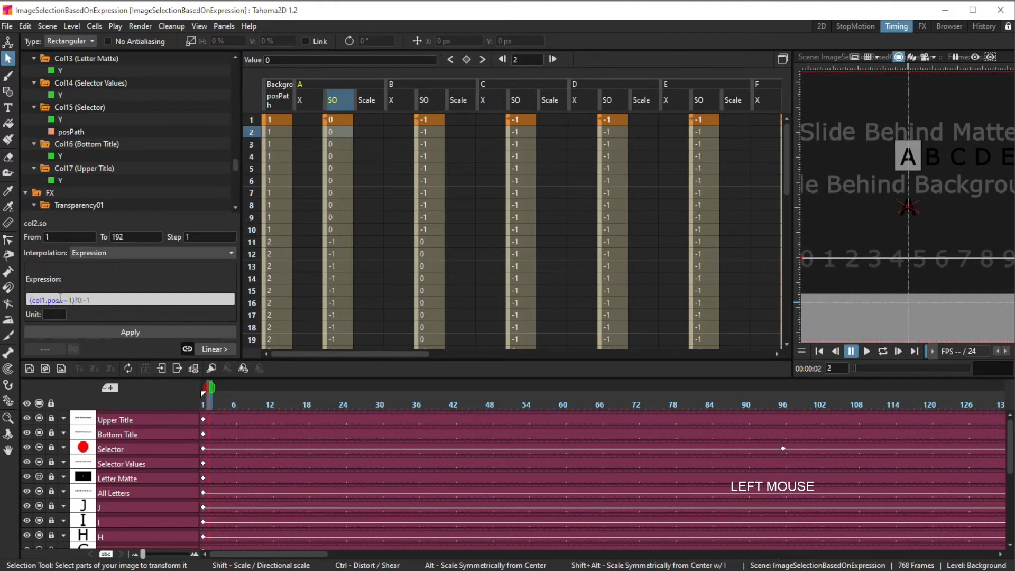
# Step: Highlight the col1.pos part of column A's SO expression and compare it with the Background posPath expression
pyautogui.click(273, 130)
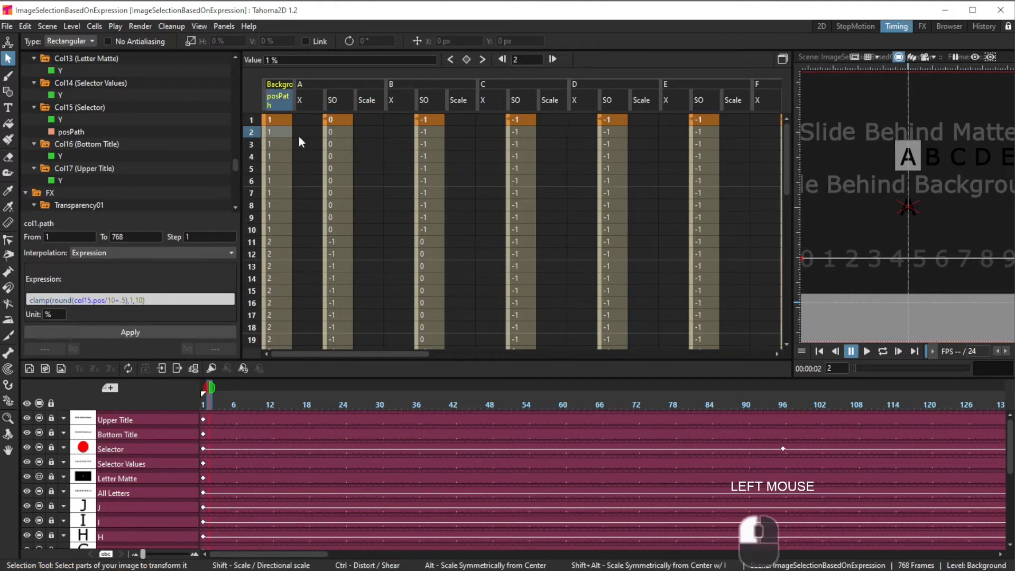
pyautogui.click(341, 134)
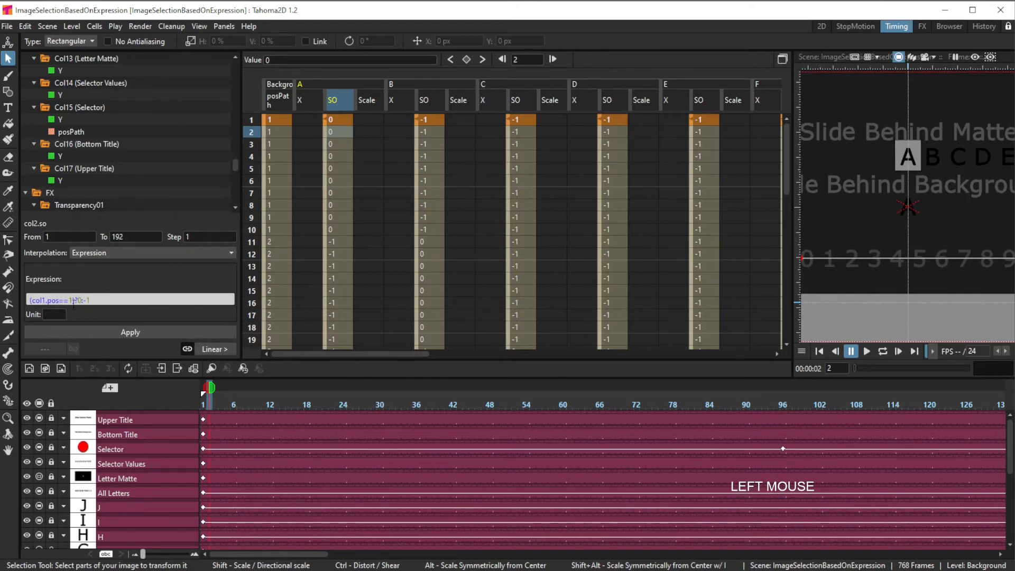
pyautogui.moveTo(30, 300); pyautogui.dragTo(58, 300)
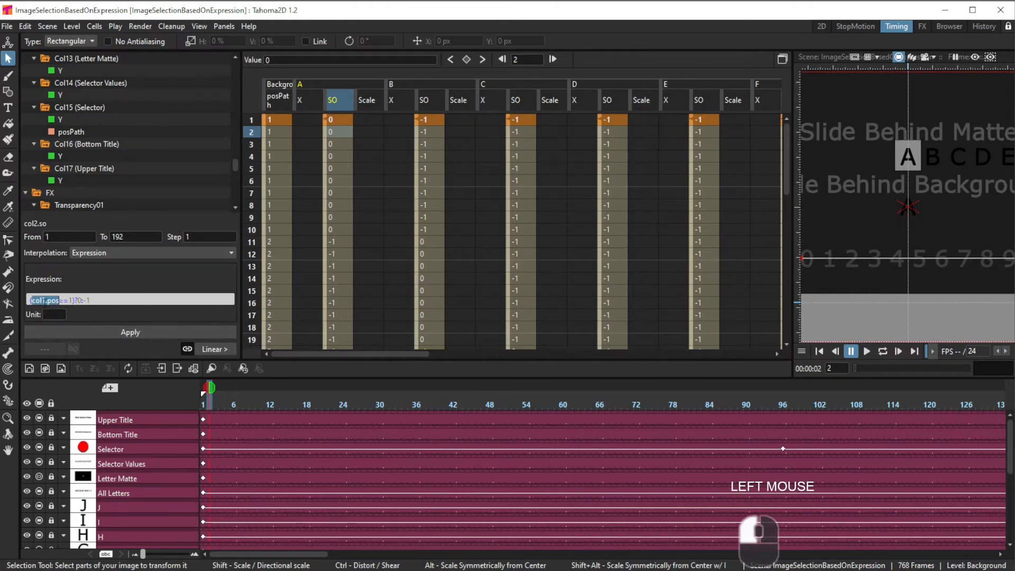
pyautogui.click(101, 298)
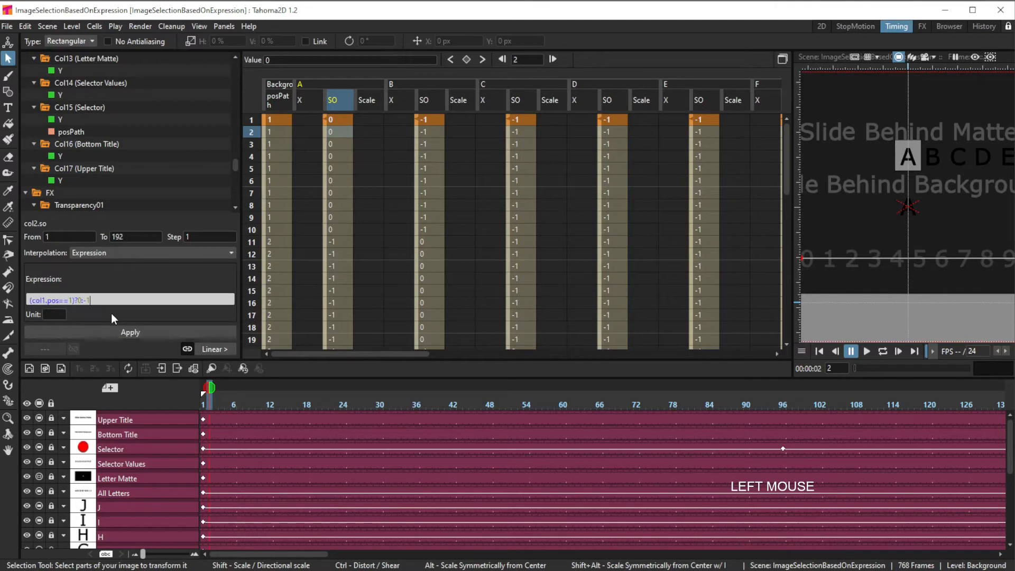
pyautogui.click(280, 130)
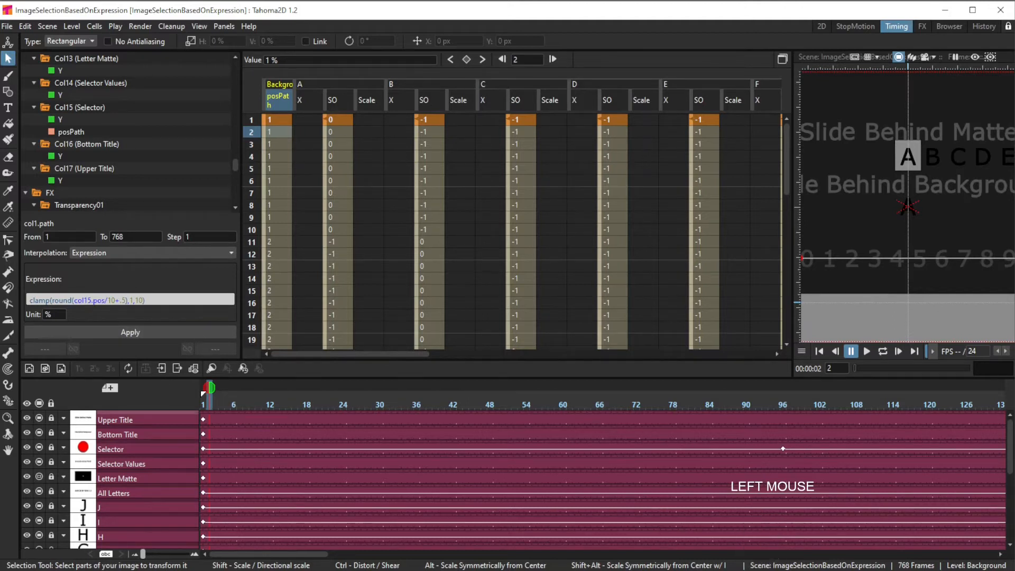
pyautogui.click(350, 185)
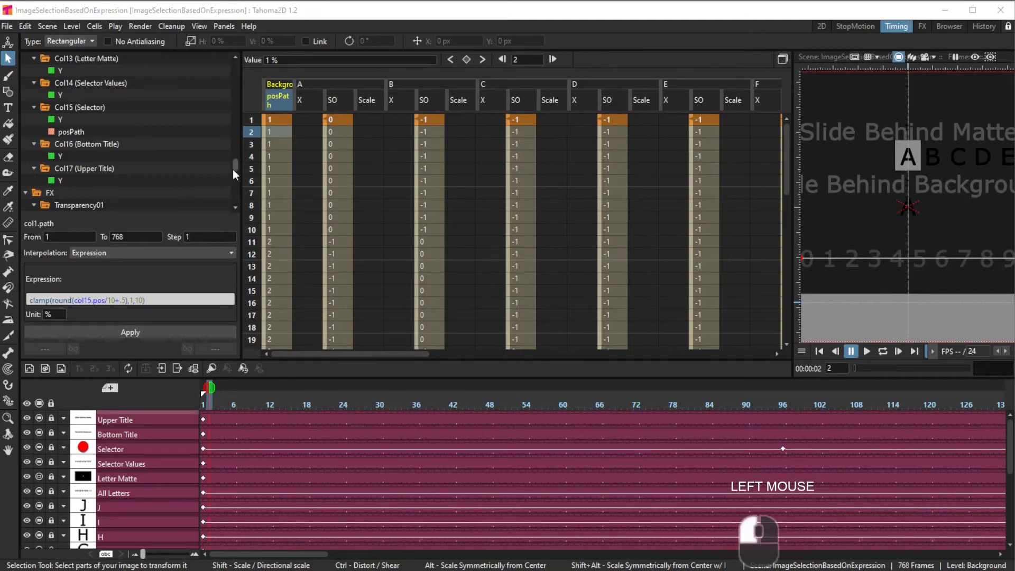
pyautogui.moveTo(234, 170); pyautogui.dragTo(233, 72)
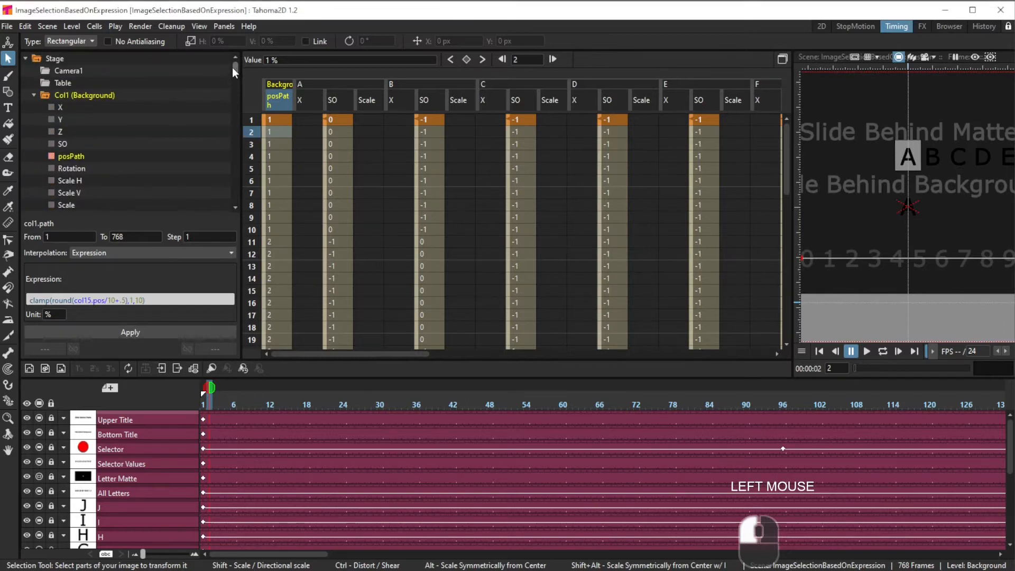
# Step: Expand the Background column's channels in the function tree and scroll the timeline down to column A
pyautogui.click(34, 95)
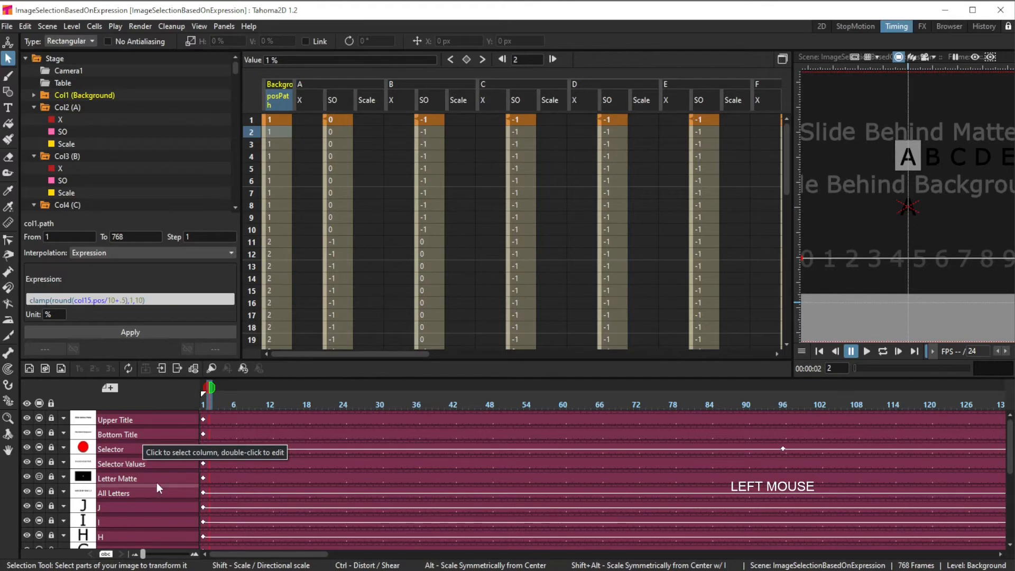
pyautogui.click(120, 507)
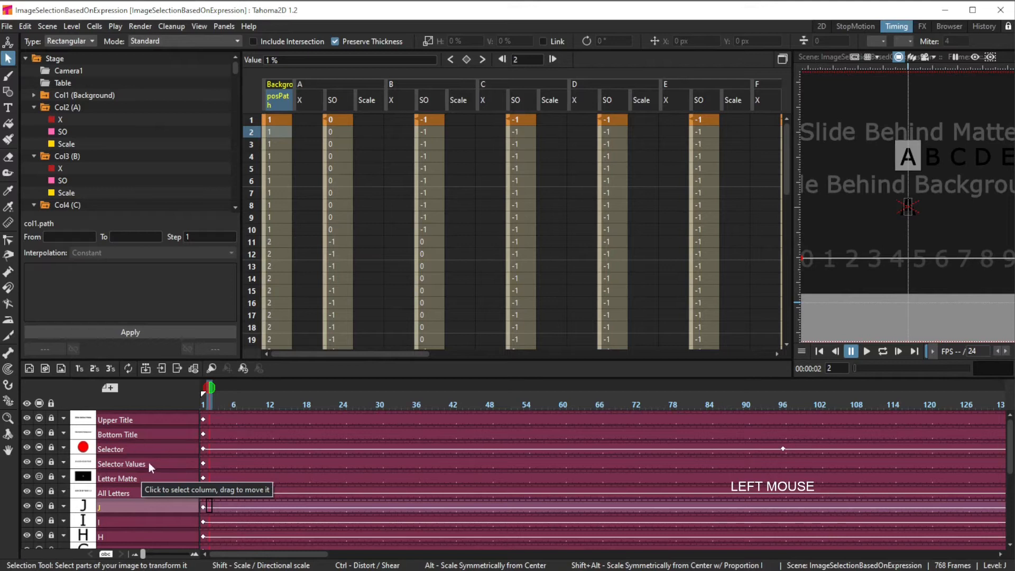
pyautogui.scroll(-2, 158, 500)
pyautogui.scroll(-1, 166, 497)
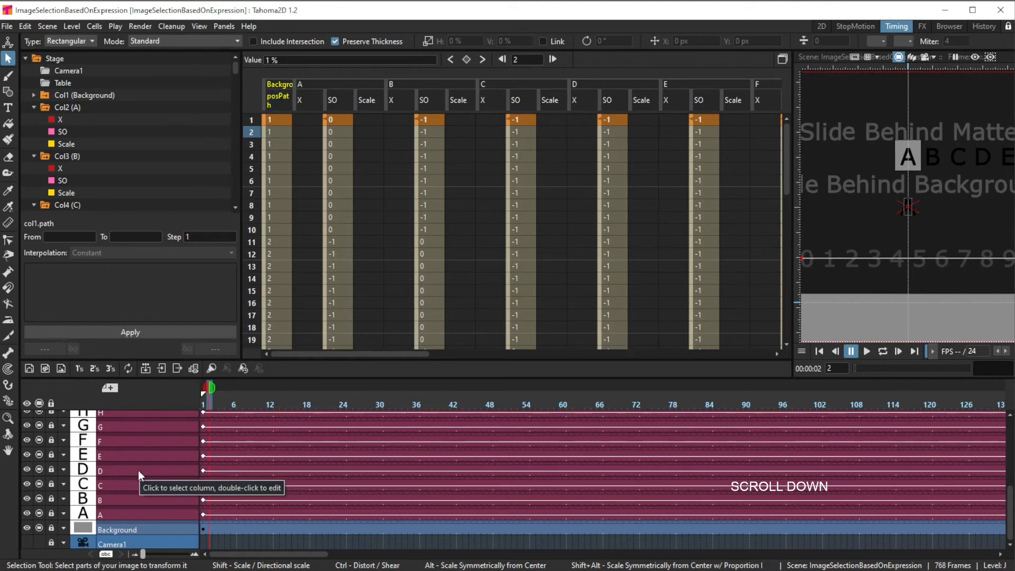
# Step: Compare the SO expressions and values of columns A and B at frames 1, 2 and 11
pyautogui.click(434, 122)
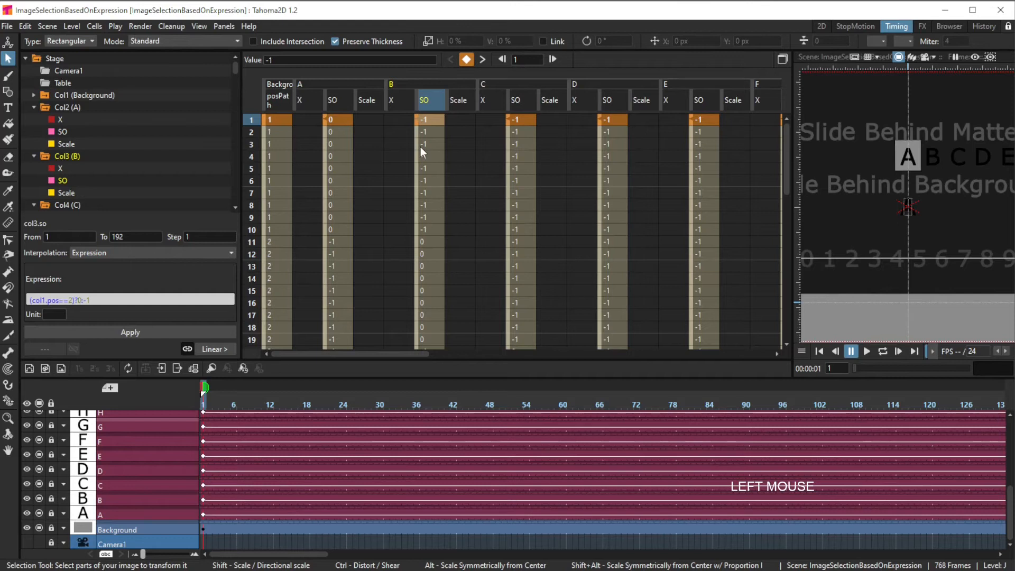
pyautogui.click(341, 156)
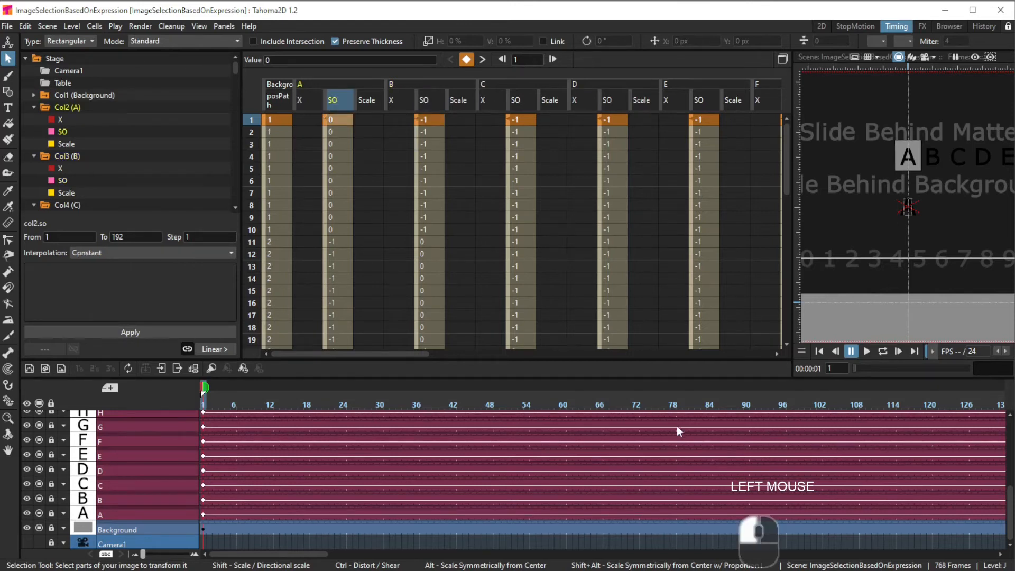
pyautogui.scroll(1, 49, 299)
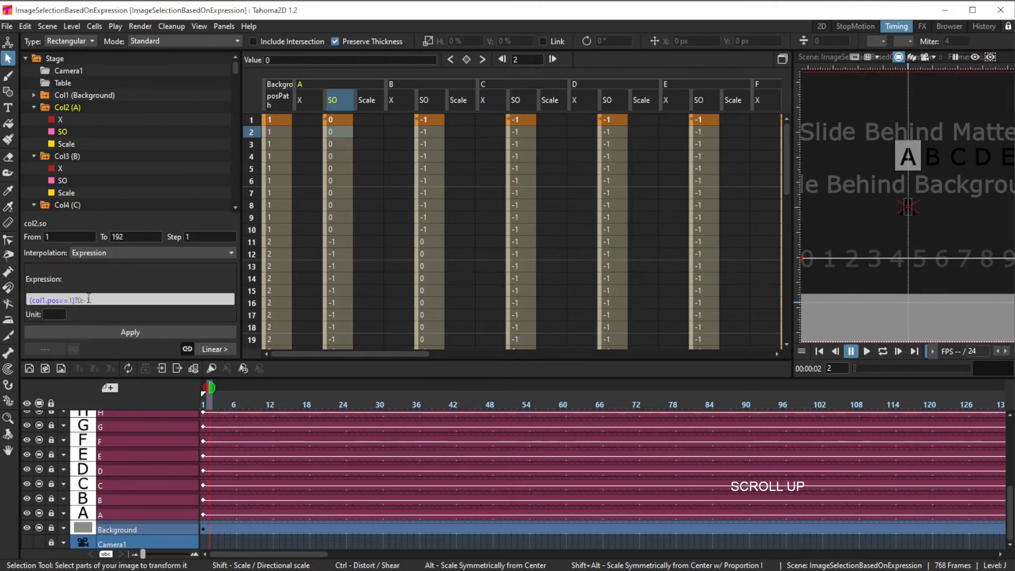
pyautogui.write('-')
pyautogui.click(251, 242)
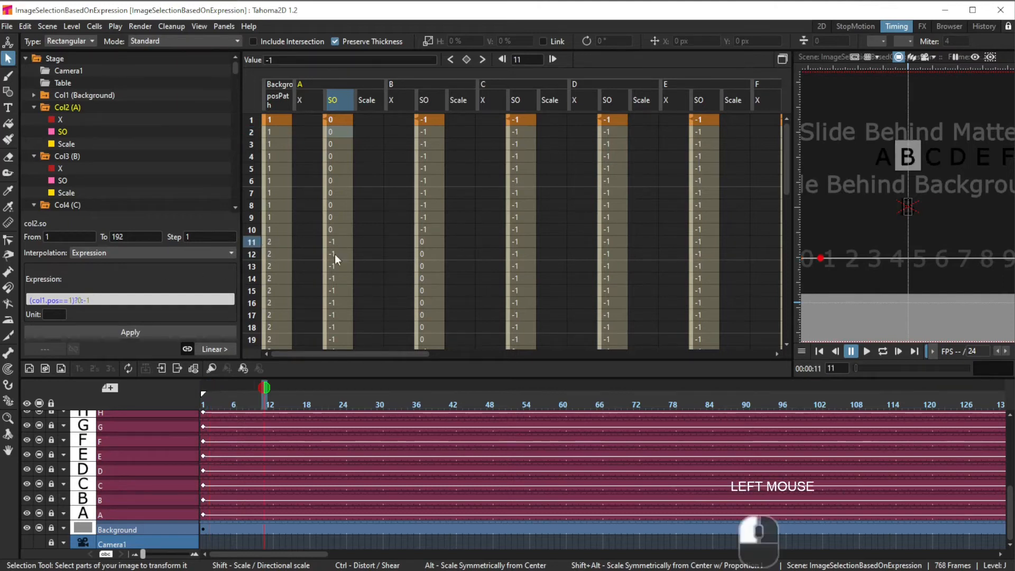
pyautogui.click(338, 243)
pyautogui.click(427, 241)
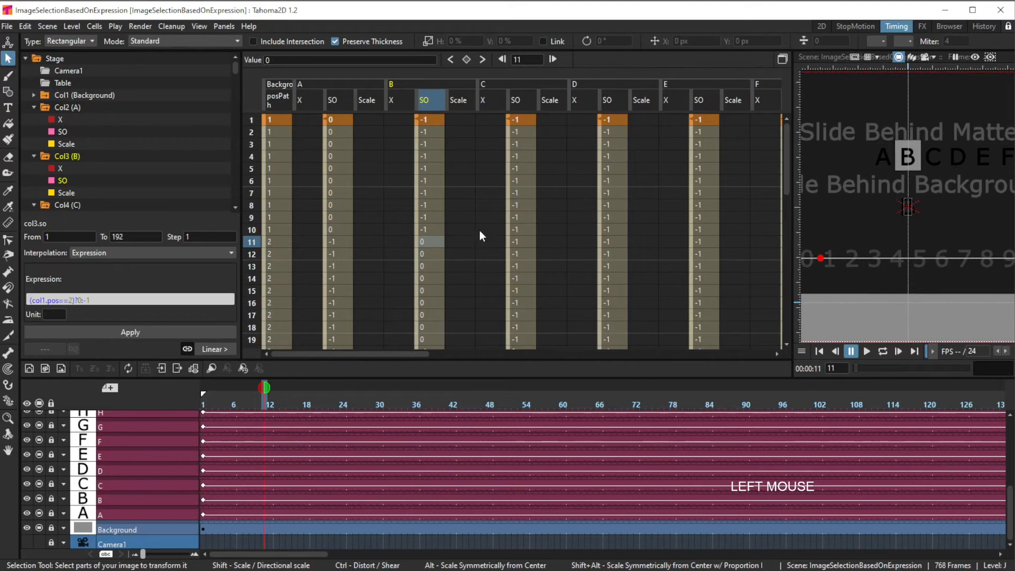
pyautogui.scroll(-3, 481, 230)
pyautogui.scroll(1, 481, 234)
pyautogui.scroll(-2, 481, 234)
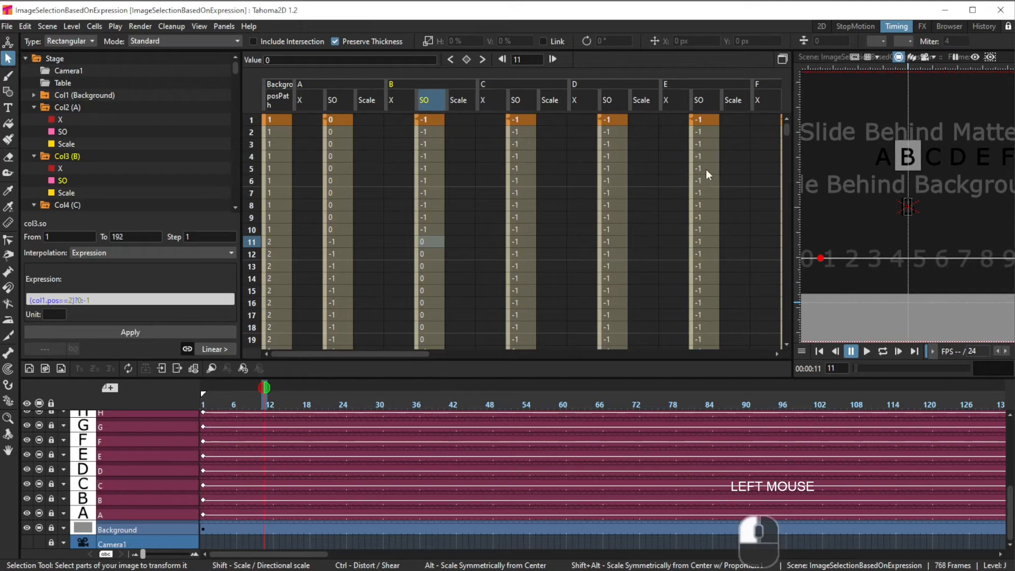
# Step: Inspect the Scale expressions of columns A and B in the function spreadsheet from frame 193 onward
pyautogui.moveTo(789, 126); pyautogui.dragTo(790, 179)
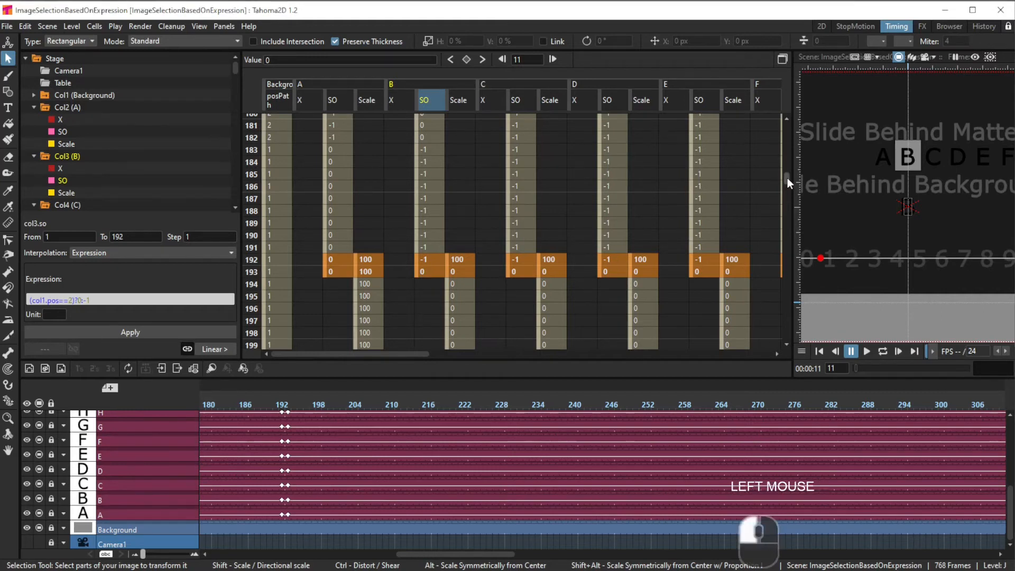
pyautogui.moveTo(788, 177); pyautogui.dragTo(788, 180)
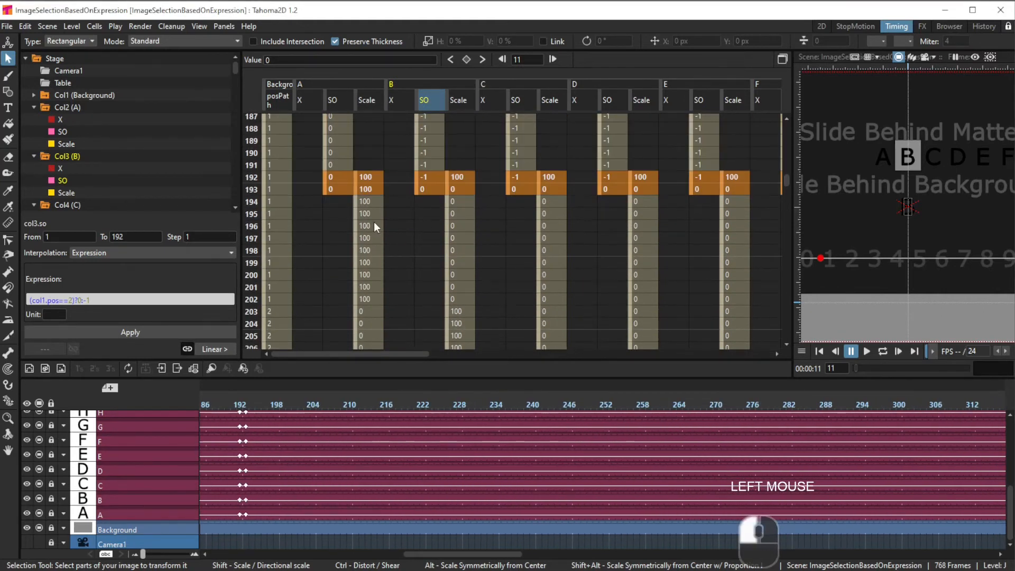
pyautogui.click(370, 192)
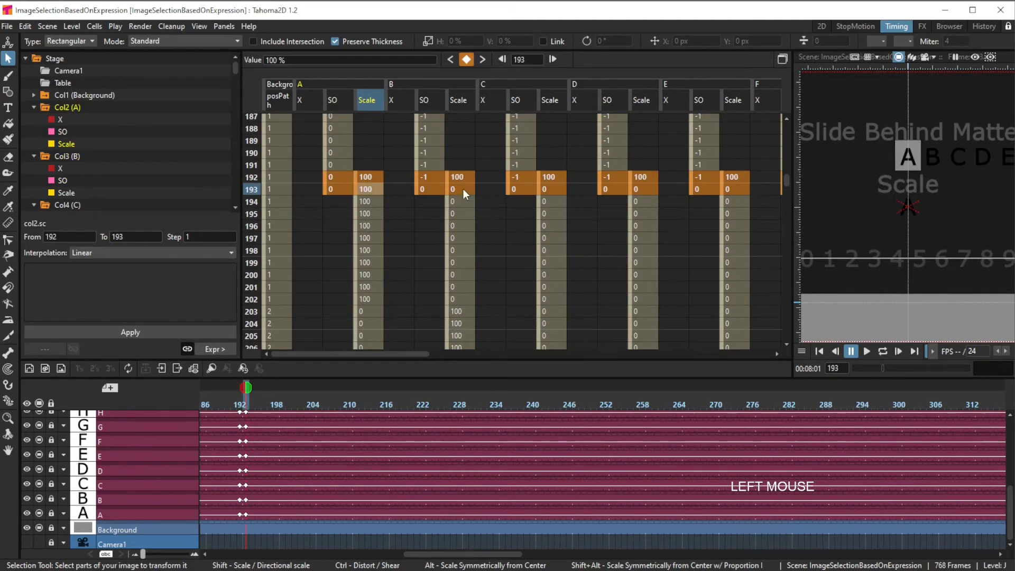
pyautogui.click(463, 202)
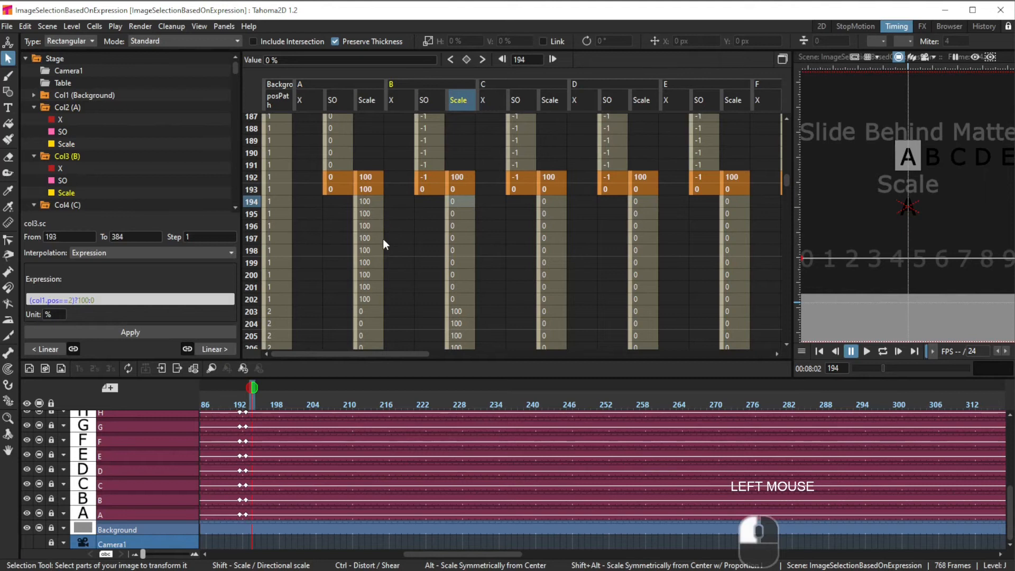
pyautogui.click(369, 203)
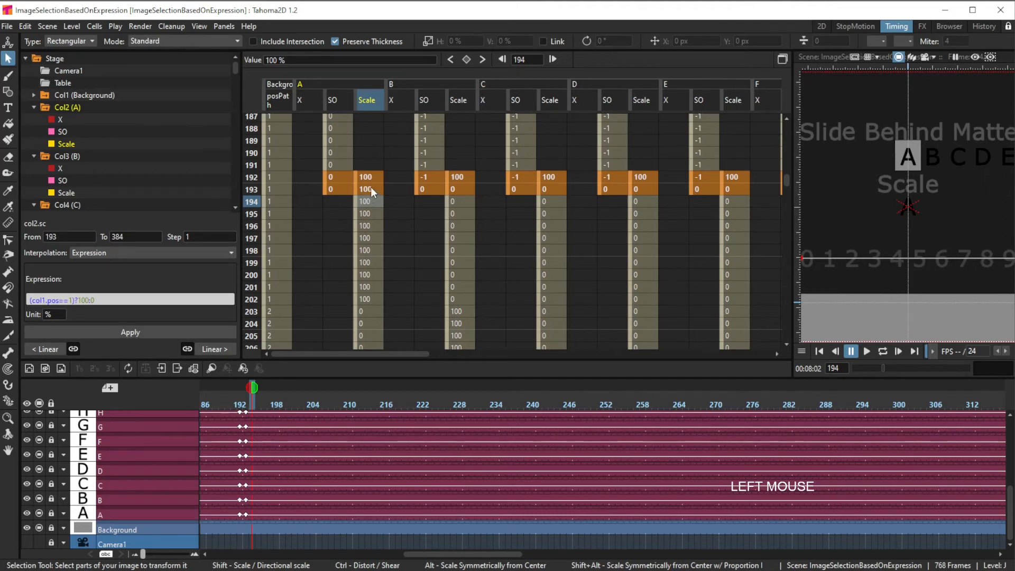
pyautogui.click(376, 303)
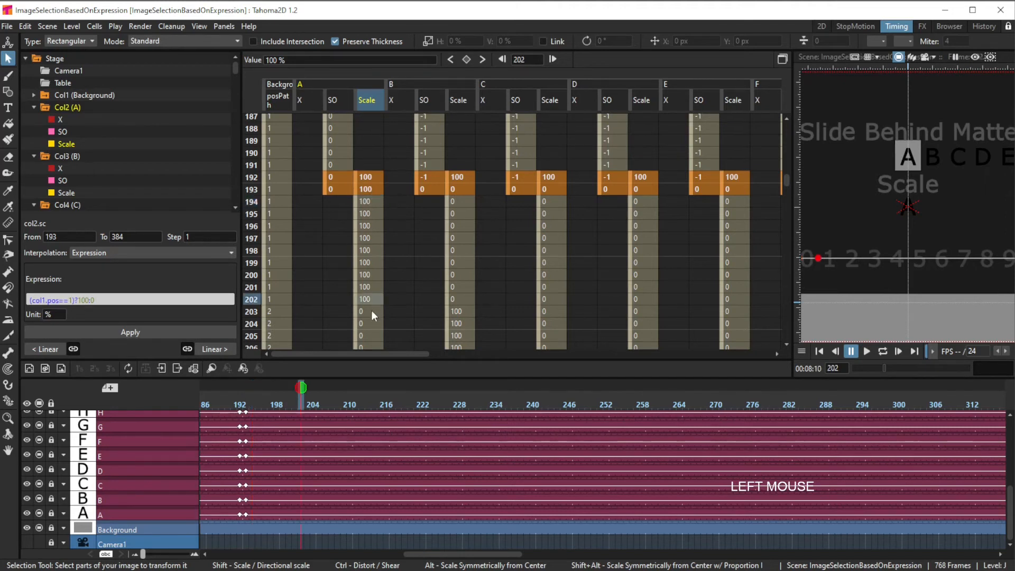
pyautogui.click(366, 313)
pyautogui.click(464, 310)
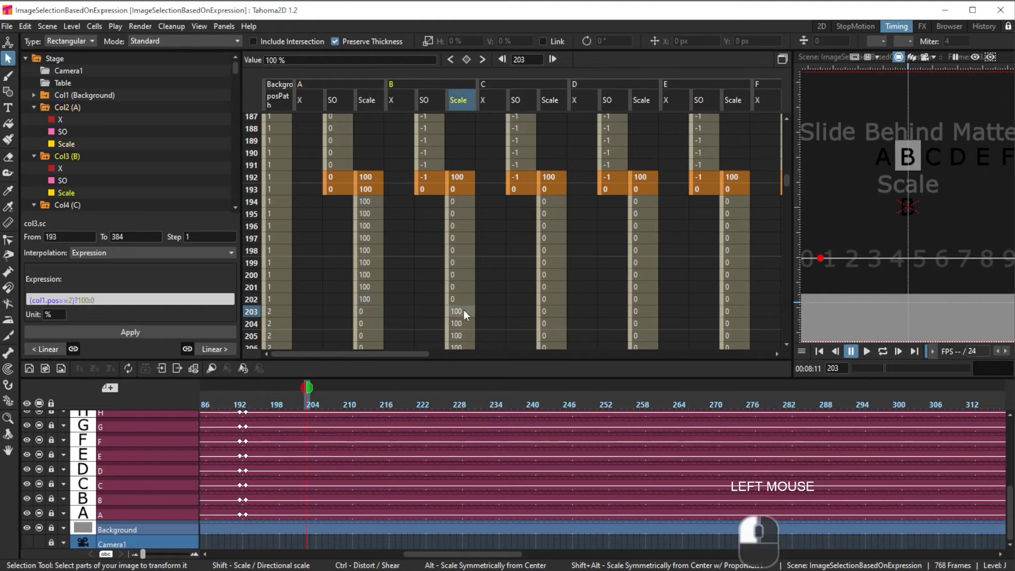
# Step: Scroll through the Scale values of the letter columns across the following frames, including columns G to J
pyautogui.scroll(-2, 459, 251)
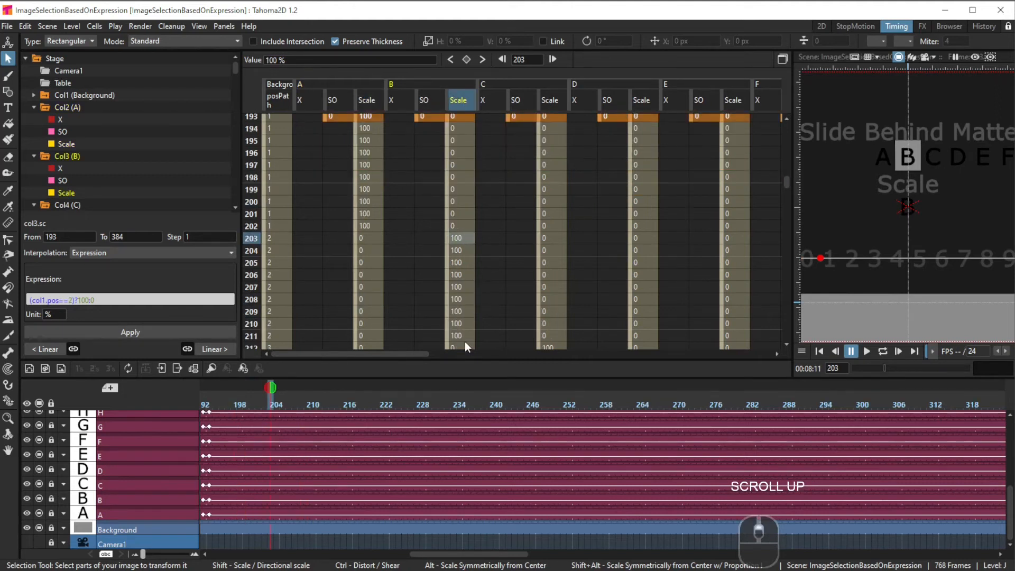
pyautogui.scroll(-2, 470, 309)
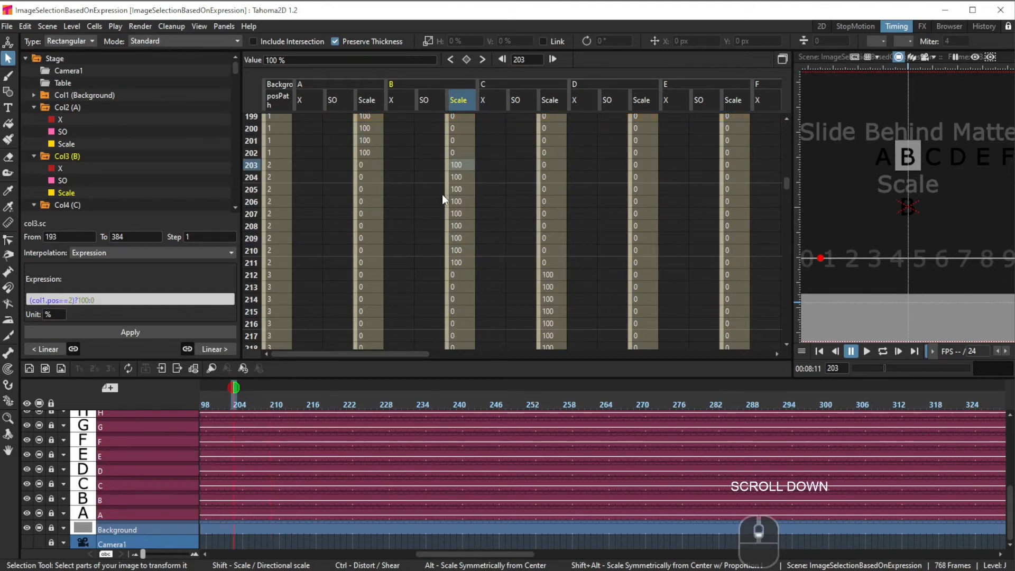
pyautogui.scroll(-2, 544, 243)
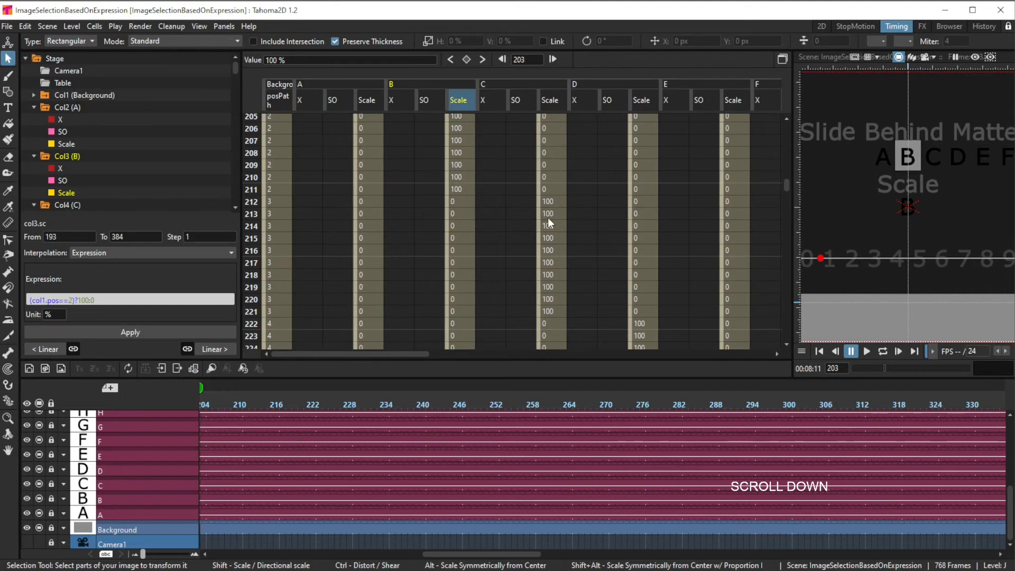
pyautogui.scroll(-5, 546, 225)
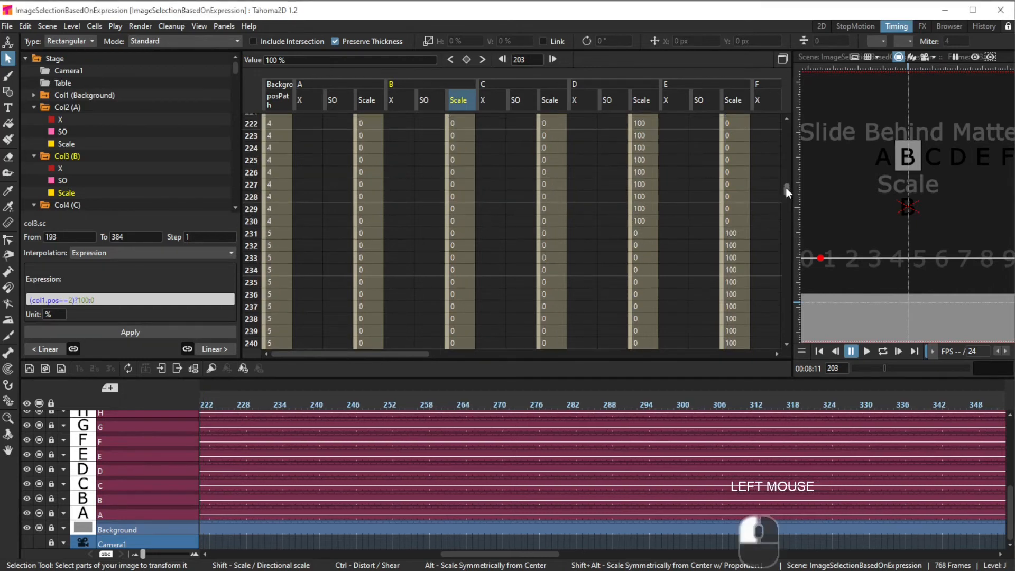
pyautogui.moveTo(786, 187); pyautogui.dragTo(785, 201)
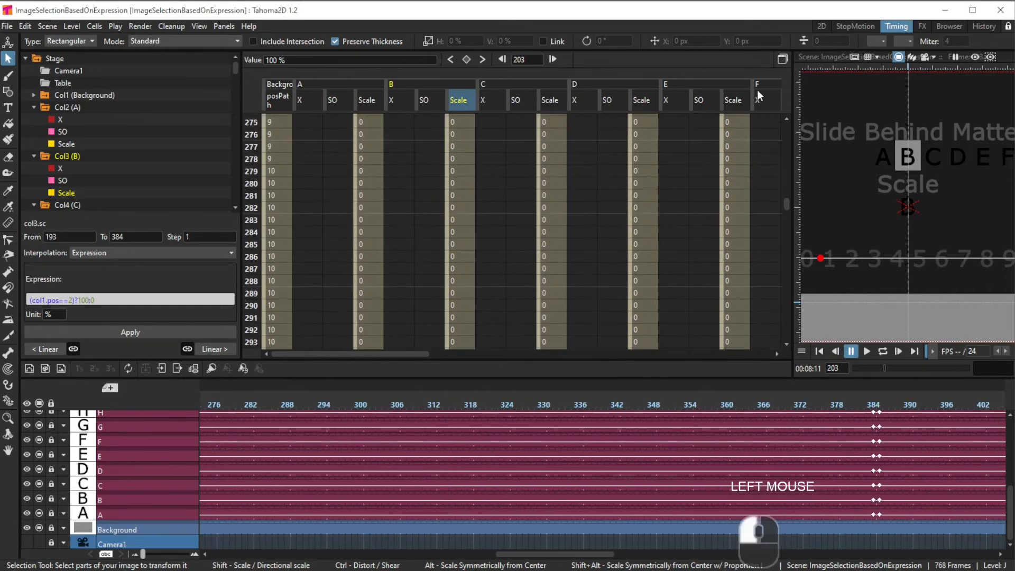
pyautogui.moveTo(407, 354); pyautogui.dragTo(599, 318)
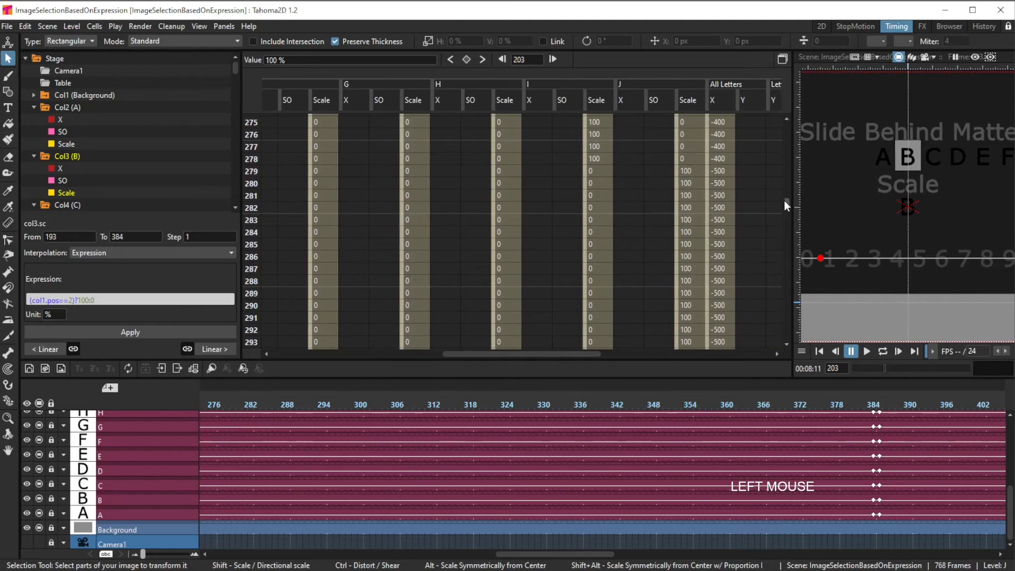
pyautogui.moveTo(785, 201)
pyautogui.mouseDown()
pyautogui.moveTo(791, 224)
pyautogui.moveTo(800, 204)
pyautogui.moveTo(798, 215)
pyautogui.mouseUp()
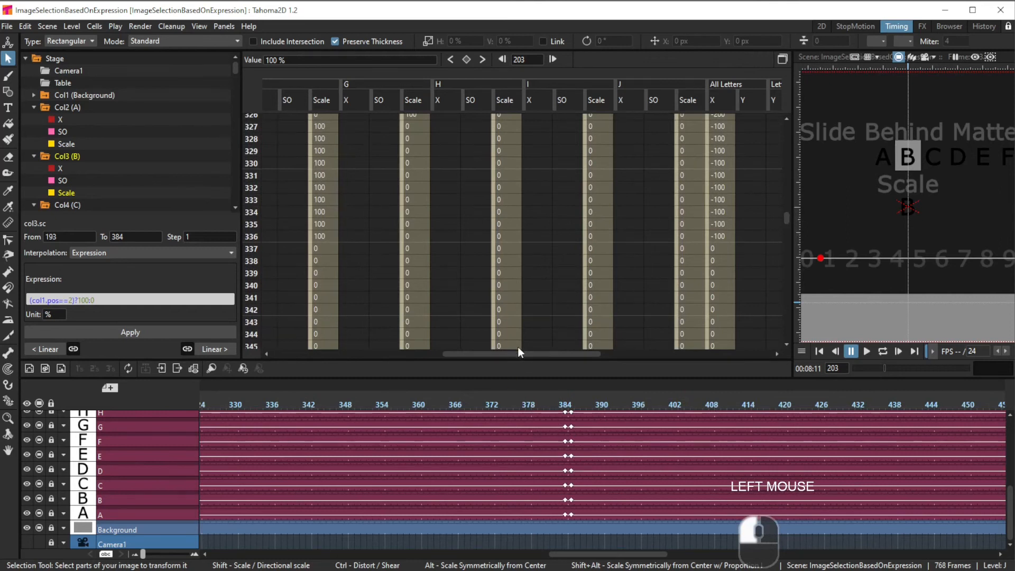
pyautogui.moveTo(518, 349); pyautogui.dragTo(351, 361)
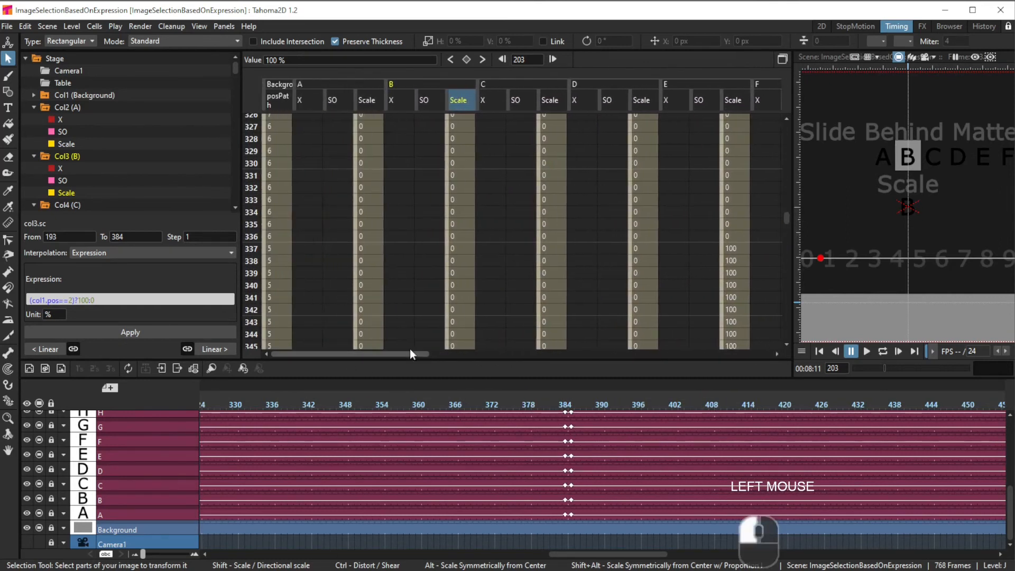
# Step: Inspect the Scale keys at frames 384 and 385 for columns A to E
pyautogui.moveTo(787, 217); pyautogui.dragTo(780, 225)
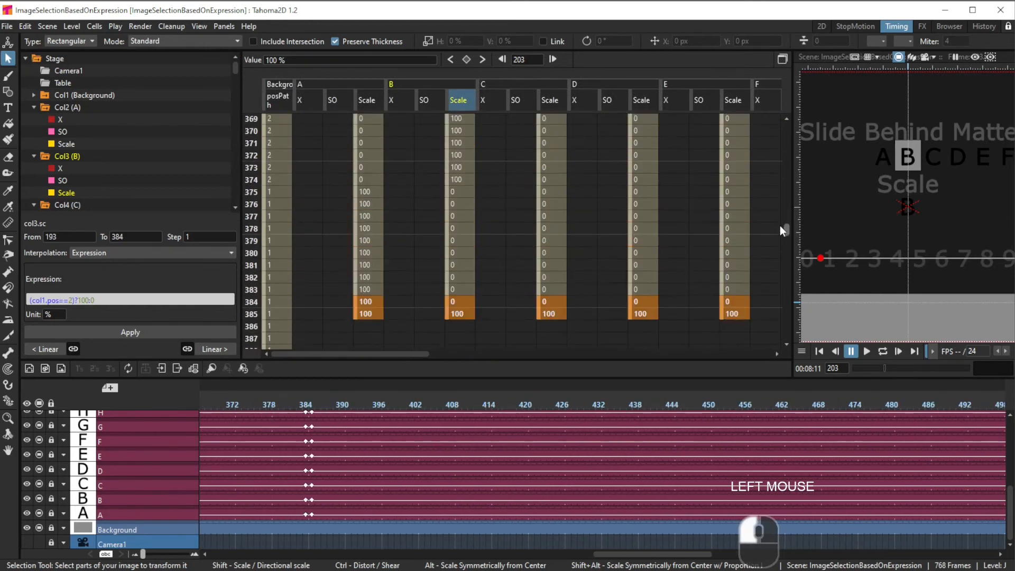
pyautogui.click(357, 315)
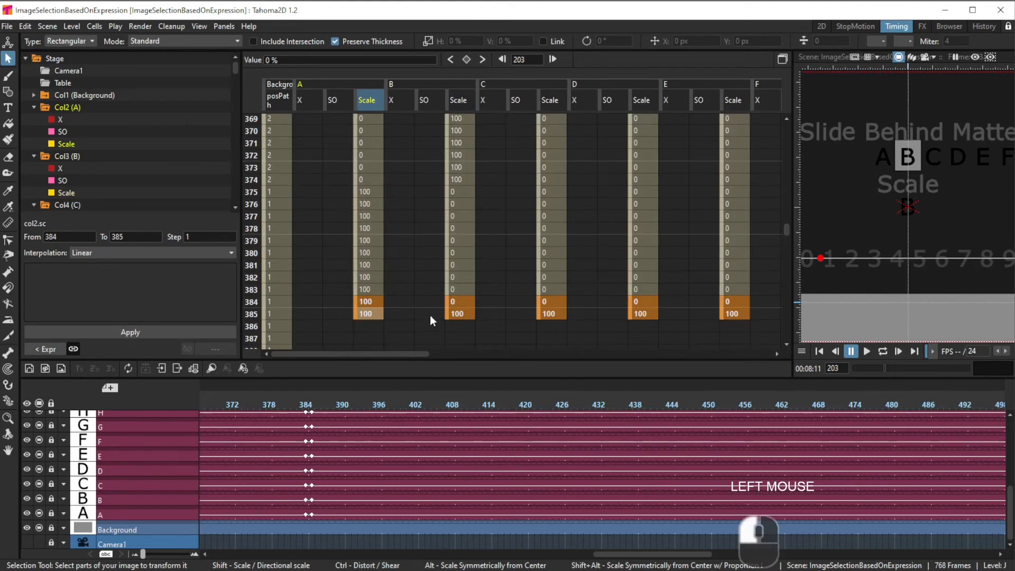
pyautogui.click(456, 314)
pyautogui.click(547, 313)
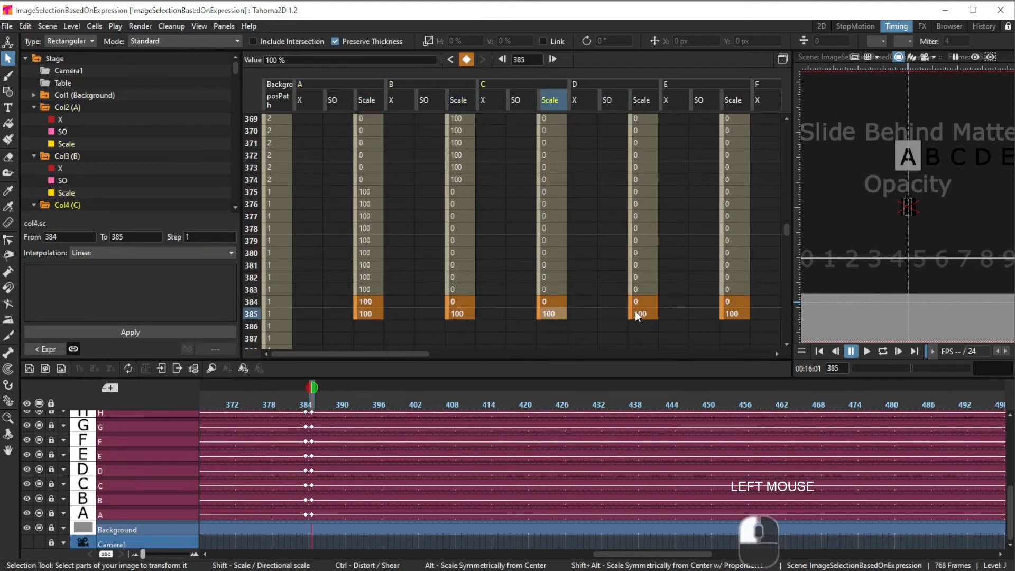
pyautogui.click(647, 314)
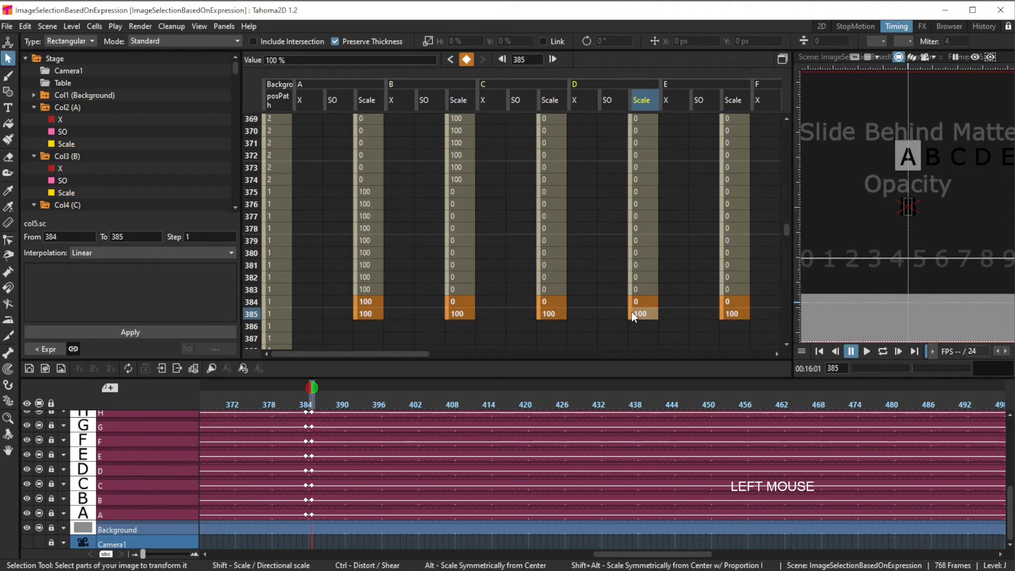
pyautogui.click(555, 301)
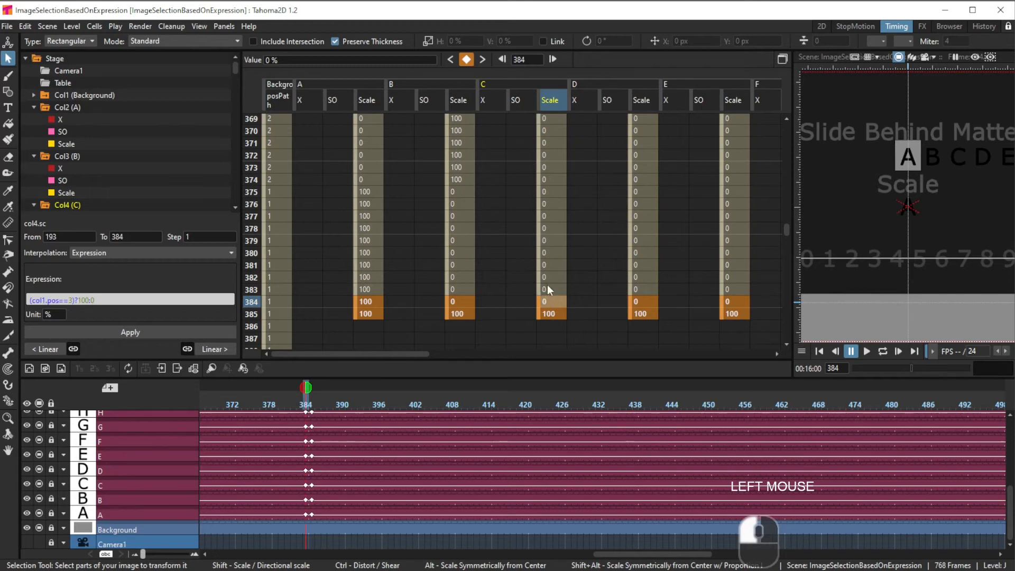
pyautogui.click(547, 314)
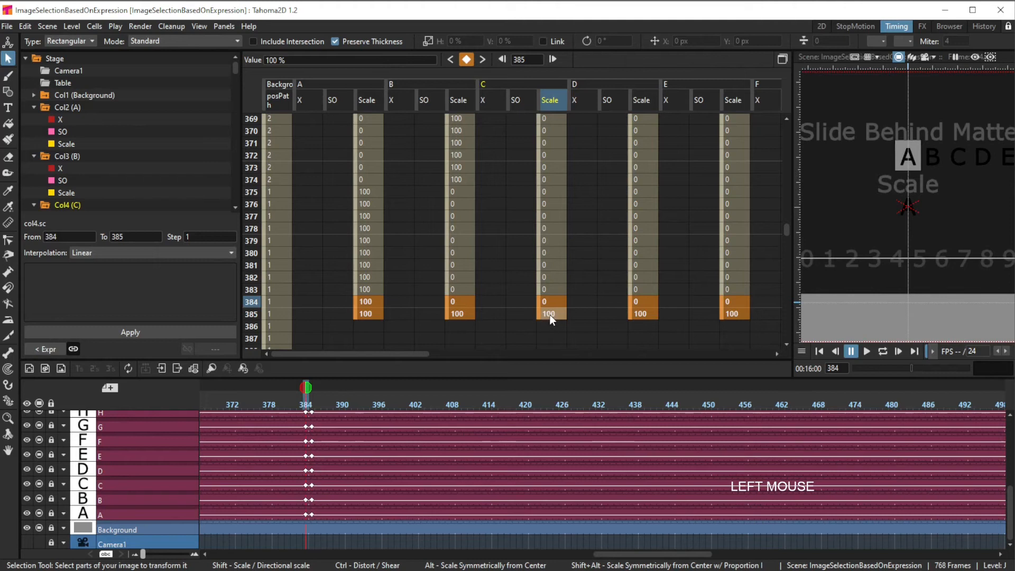
pyautogui.click(550, 316)
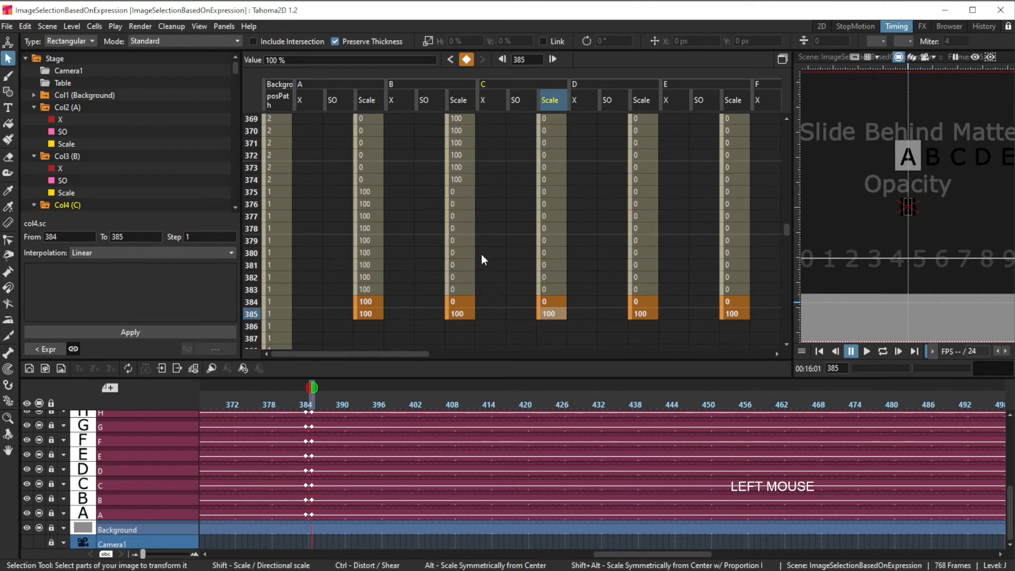
pyautogui.click(703, 284)
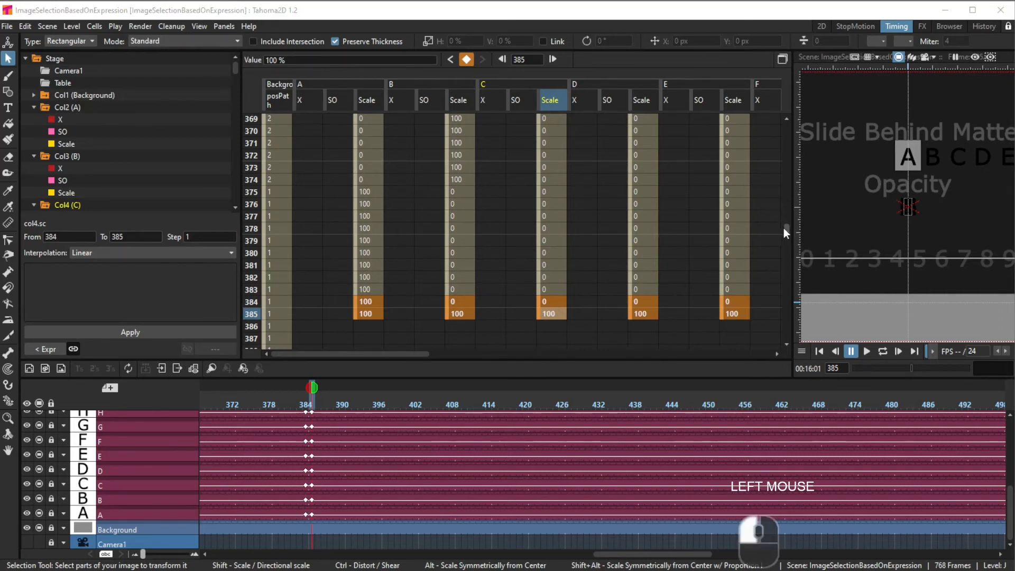
pyautogui.moveTo(787, 226); pyautogui.dragTo(787, 235)
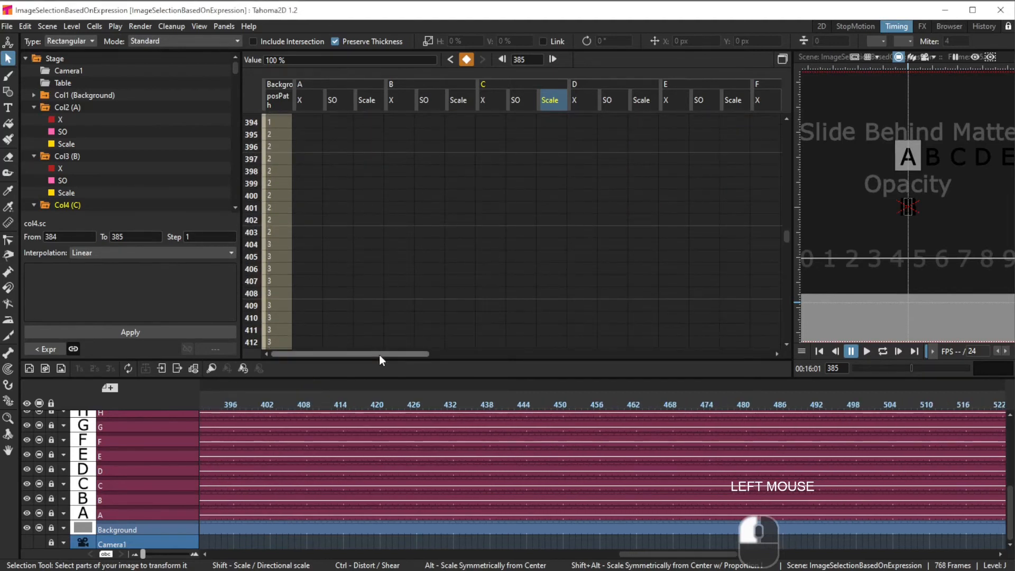
# Step: Examine the Transparency effects attached to each letter column in the FX schematic, then return to the timing view
pyautogui.moveTo(380, 356); pyautogui.dragTo(732, 412)
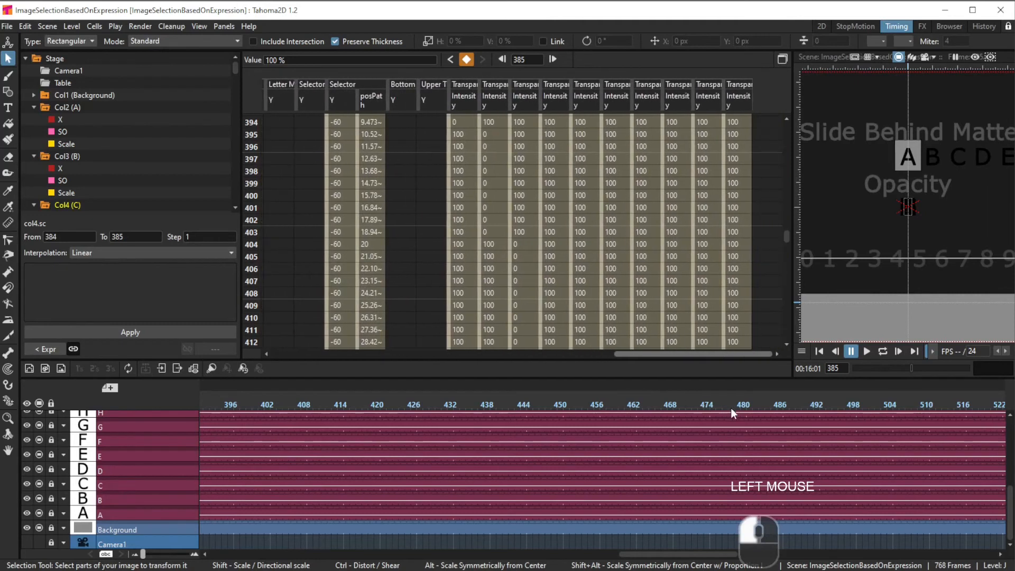
pyautogui.click(923, 26)
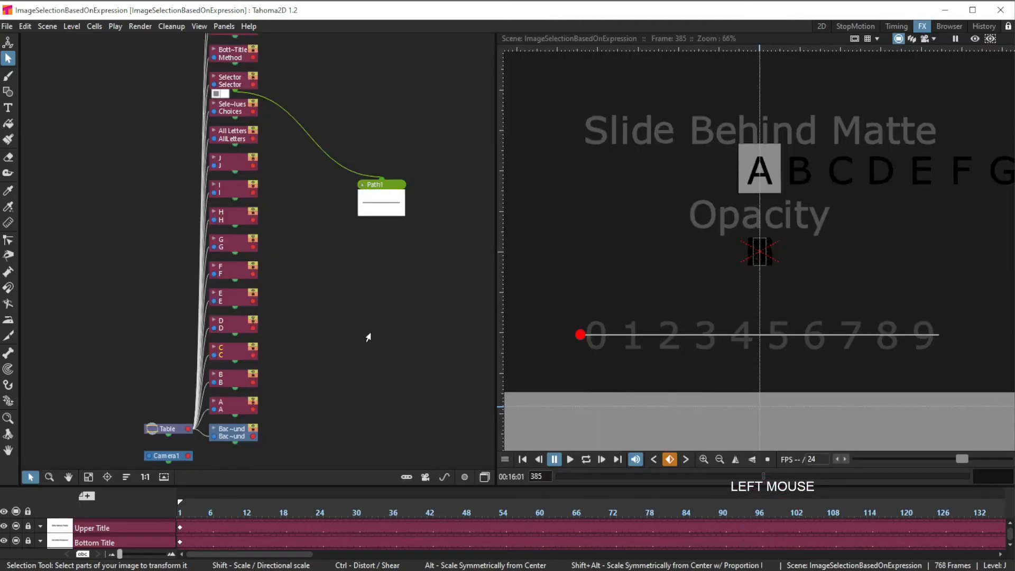
pyautogui.click(484, 477)
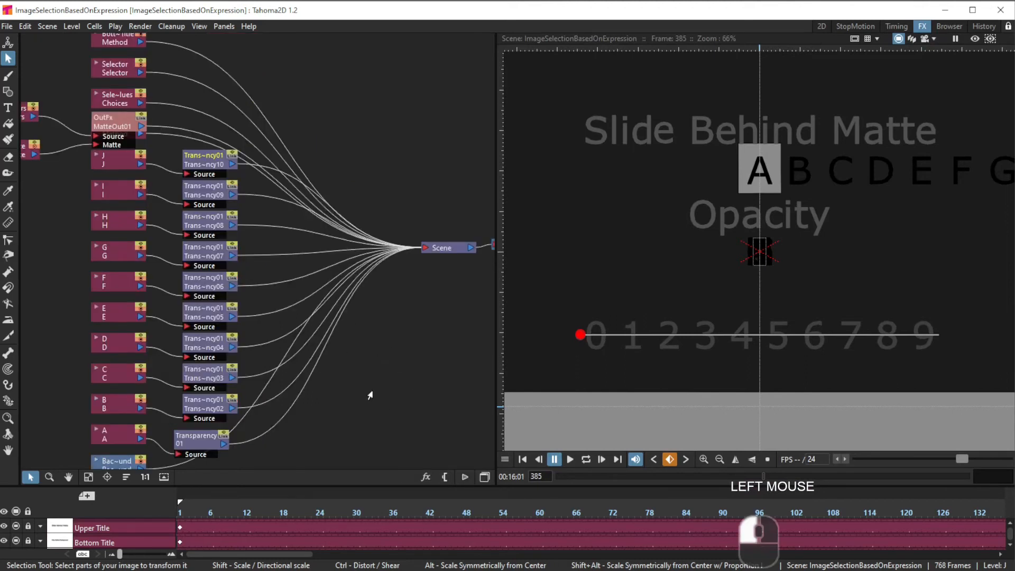
pyautogui.moveTo(370, 395); pyautogui.dragTo(430, 365)
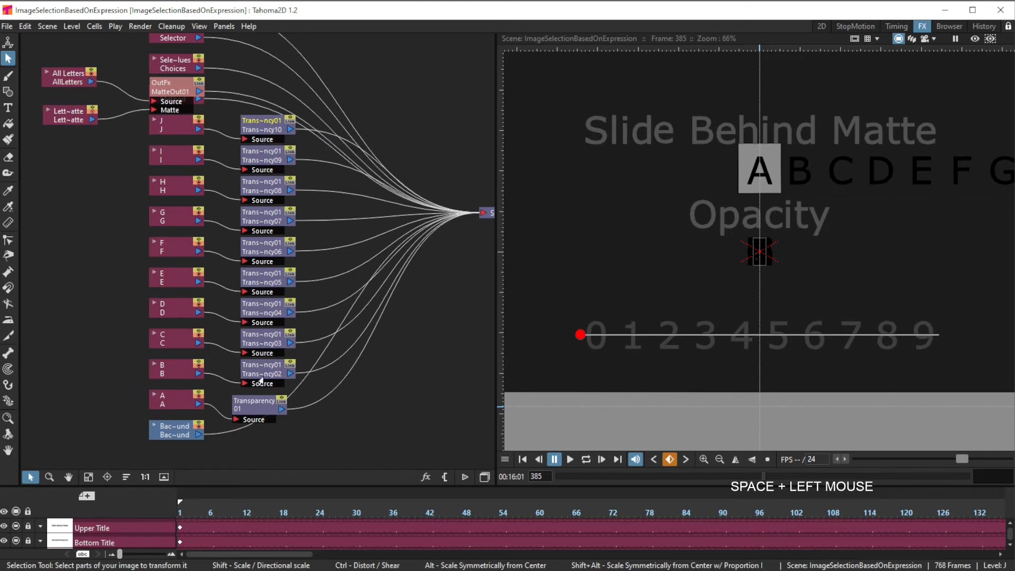
pyautogui.click(897, 25)
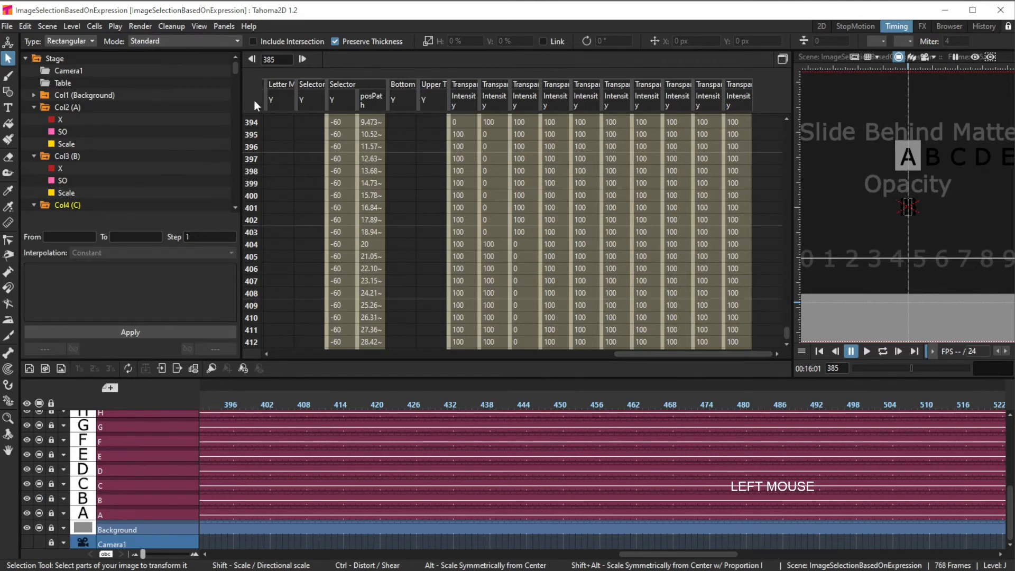
# Step: Inspect the expression on Transparency01's Intensity and its values from frame 385 onward
pyautogui.moveTo(235, 69); pyautogui.dragTo(236, 209)
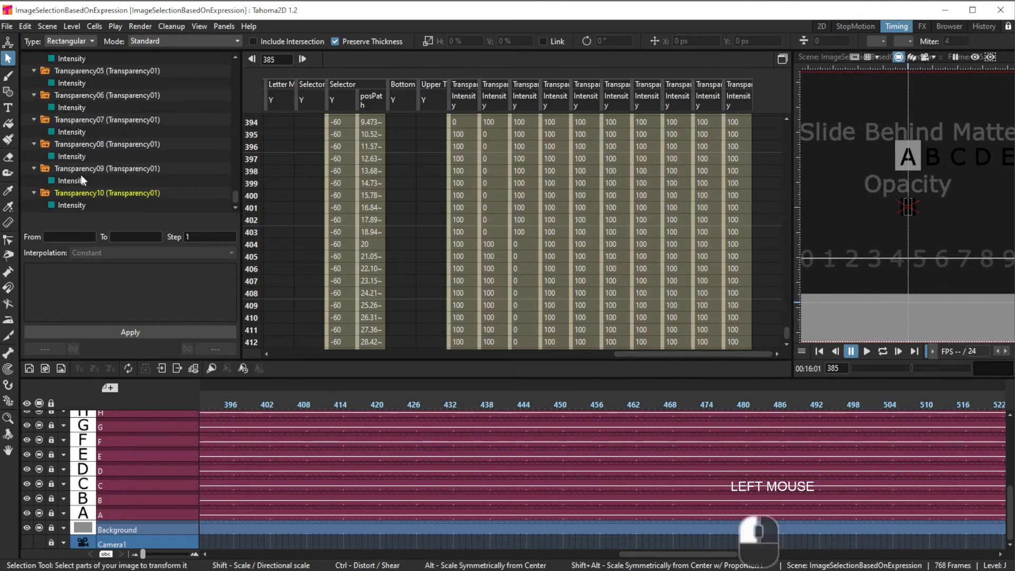
pyautogui.scroll(5, 95, 90)
pyautogui.scroll(-2, 95, 92)
pyautogui.scroll(1, 96, 95)
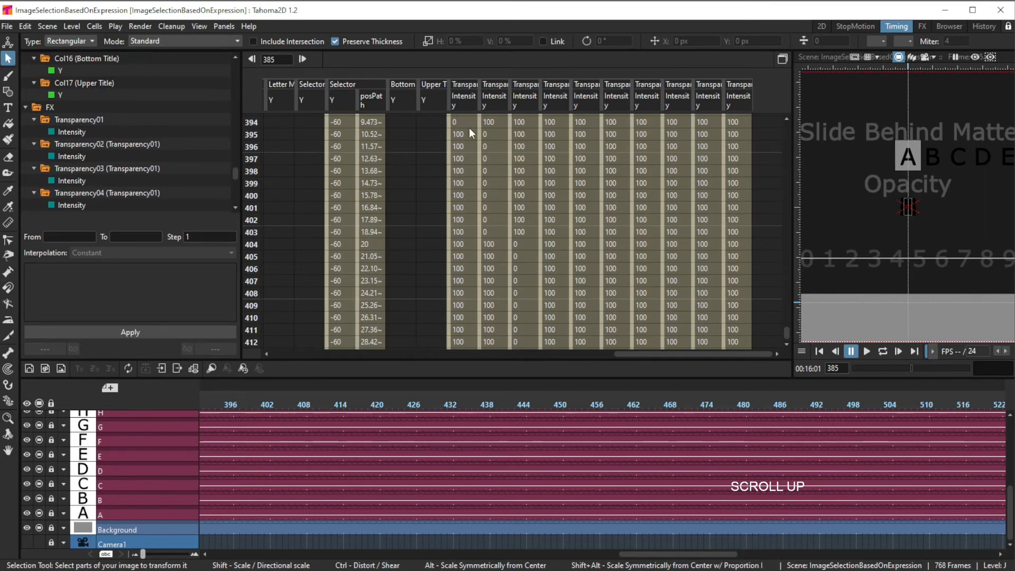
pyautogui.click(469, 106)
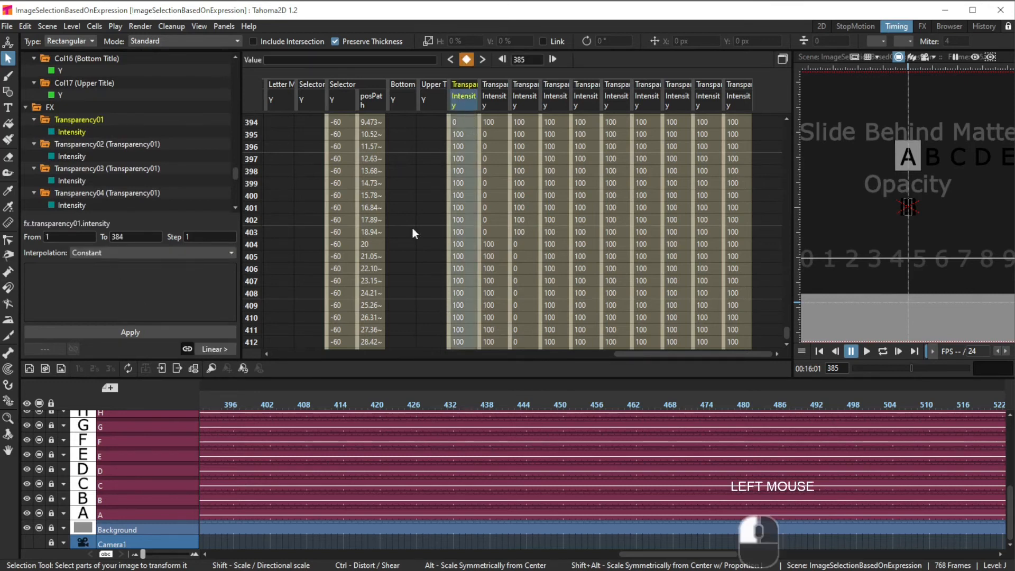
pyautogui.click(462, 124)
pyautogui.scroll(12, 447, 206)
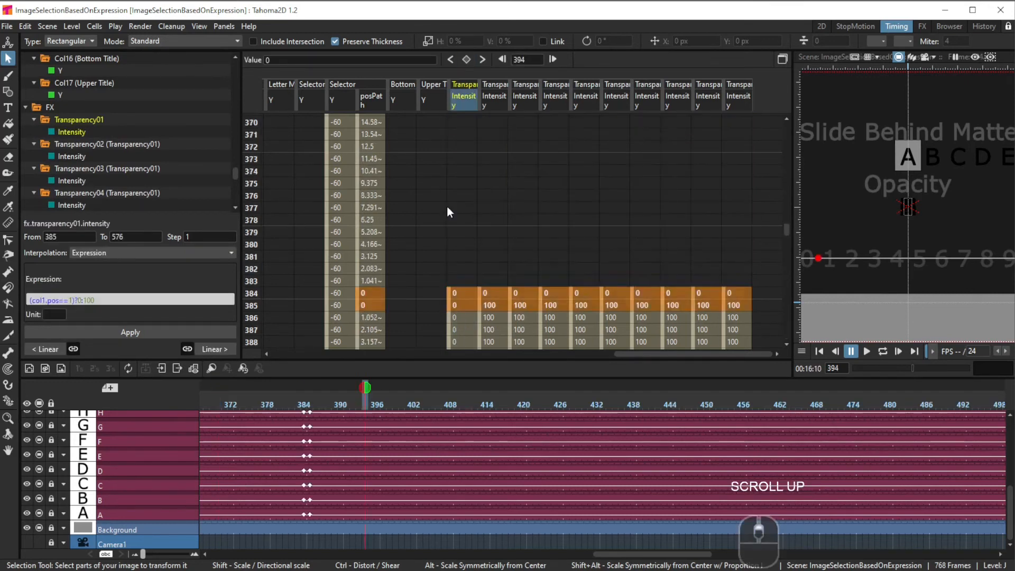
pyautogui.scroll(-8, 450, 209)
pyautogui.click(466, 173)
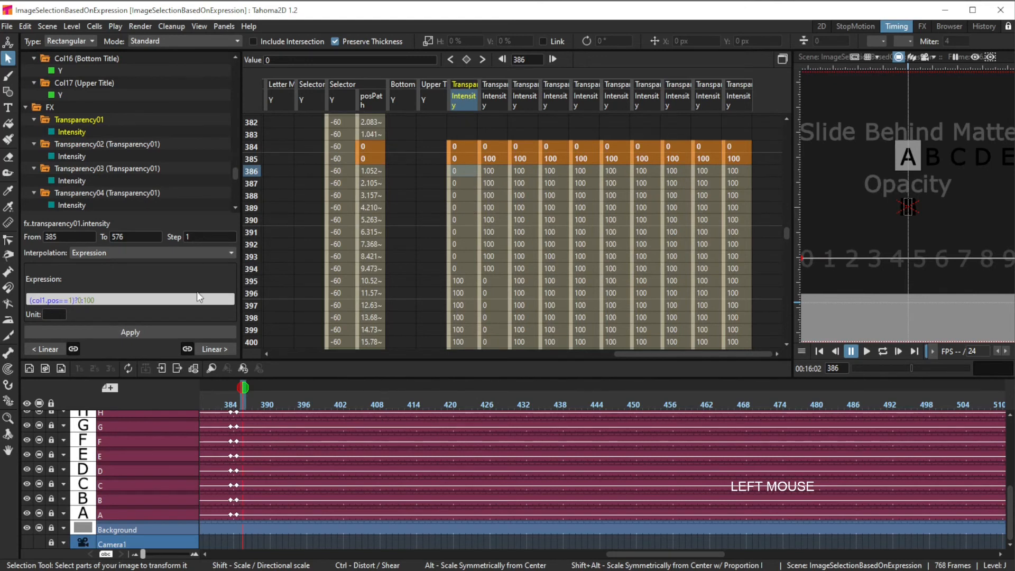
pyautogui.click(79, 297)
pyautogui.click(453, 282)
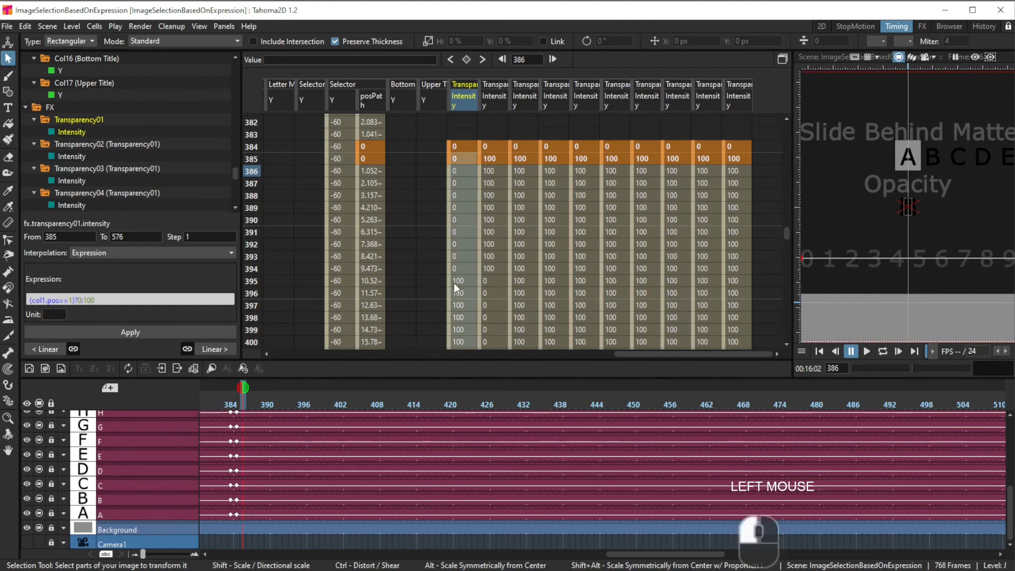
# Step: Compare Transparency02's Intensity expression with Transparency01's and scroll its values through the frames after 395
pyautogui.click(455, 282)
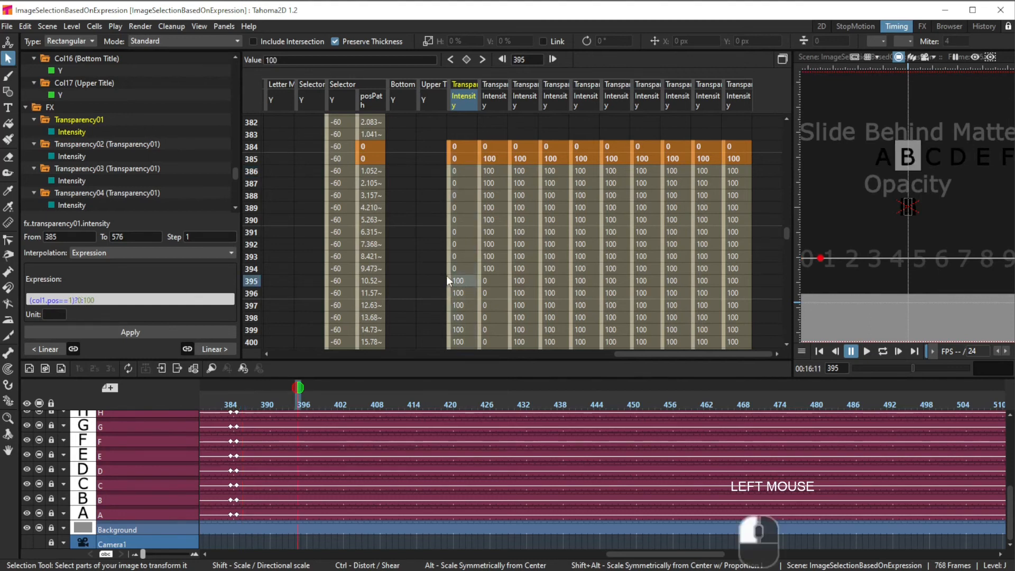
pyautogui.click(496, 283)
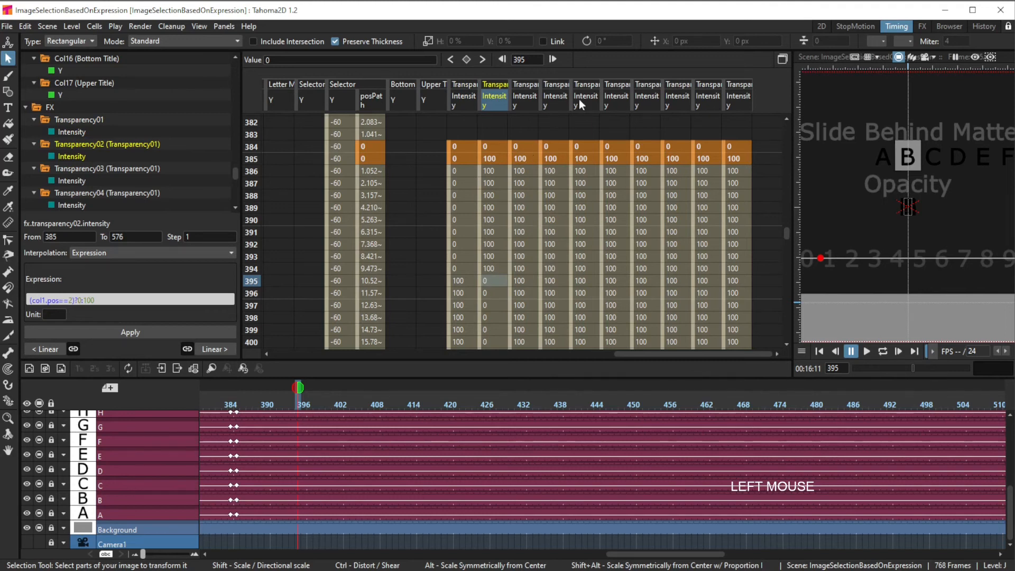
pyautogui.scroll(-3, 764, 273)
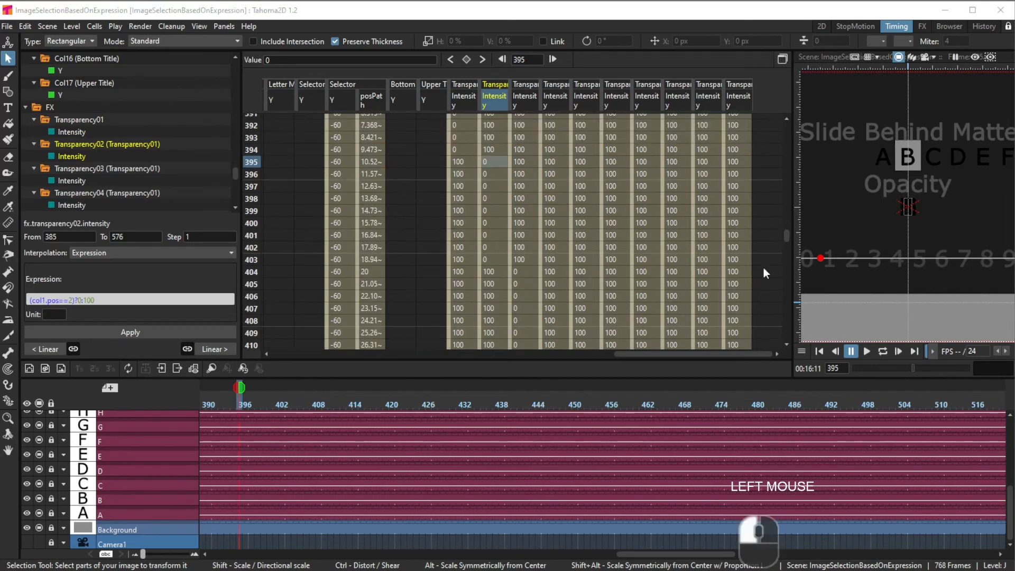
pyautogui.moveTo(785, 236); pyautogui.dragTo(781, 251)
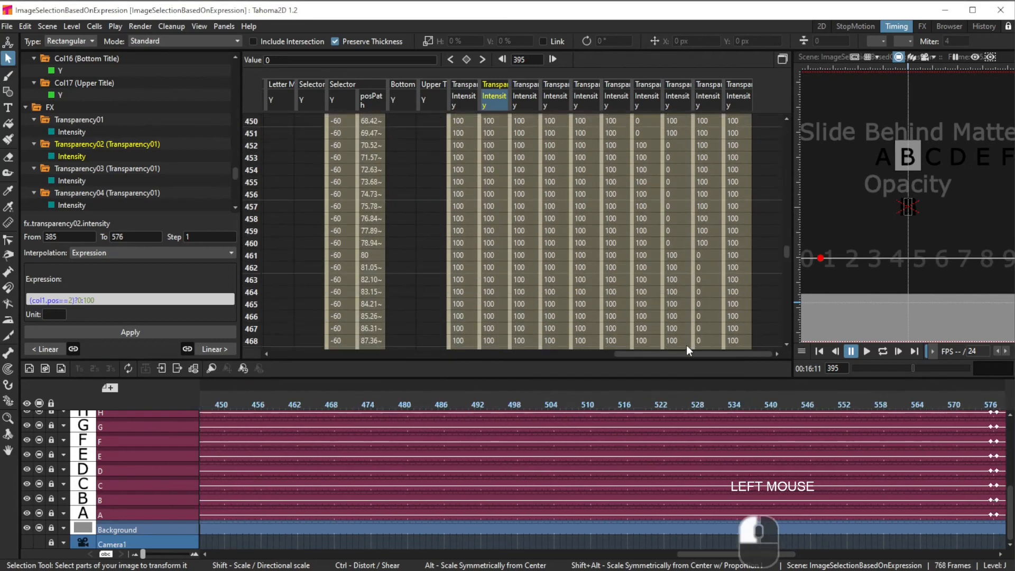
# Step: Inspect the X position expression on letter column A from frame 577 and its values around frame 587
pyautogui.moveTo(683, 354); pyautogui.dragTo(291, 414)
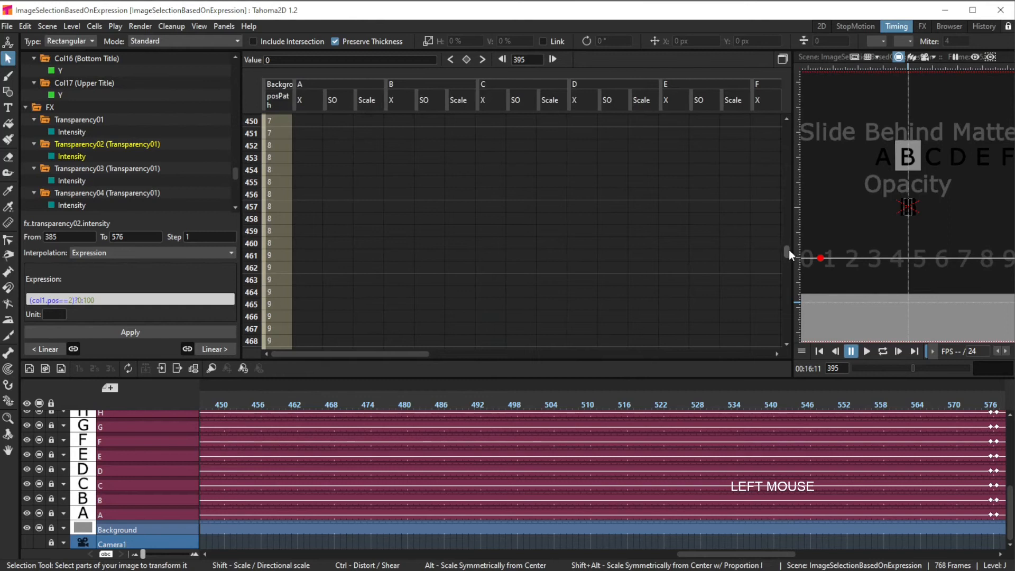
pyautogui.moveTo(789, 249); pyautogui.dragTo(785, 284)
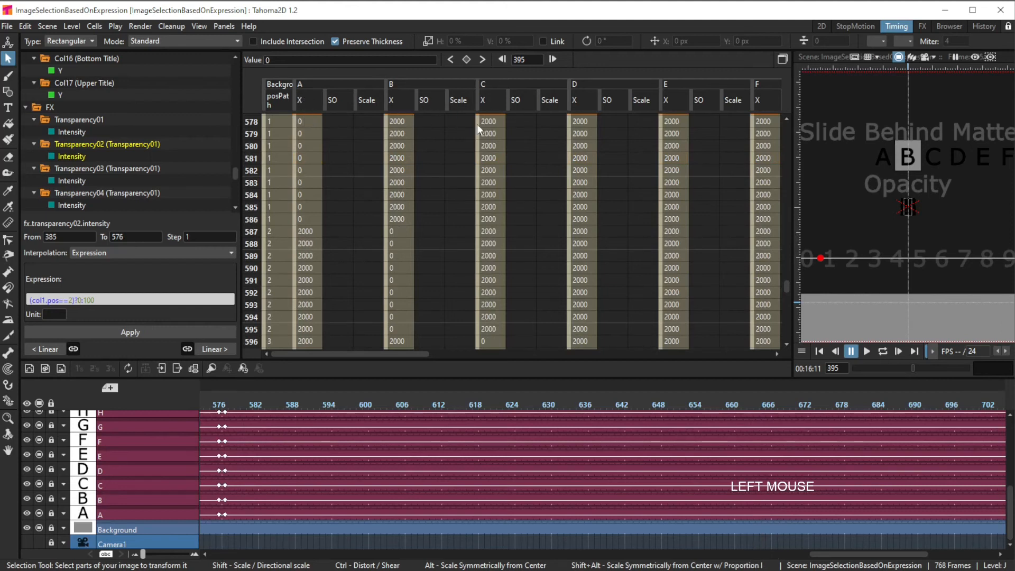
pyautogui.click(303, 121)
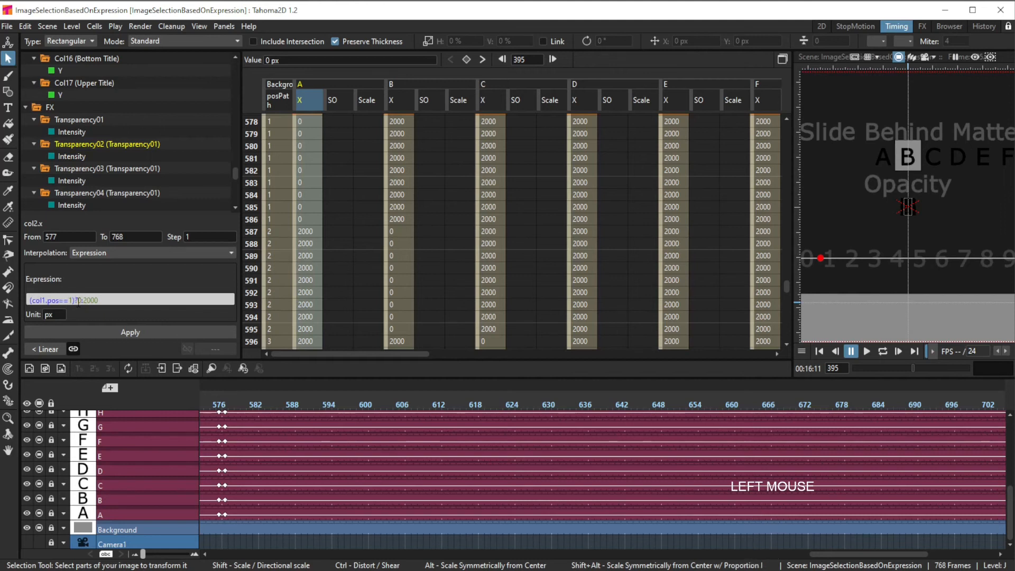
pyautogui.click(307, 126)
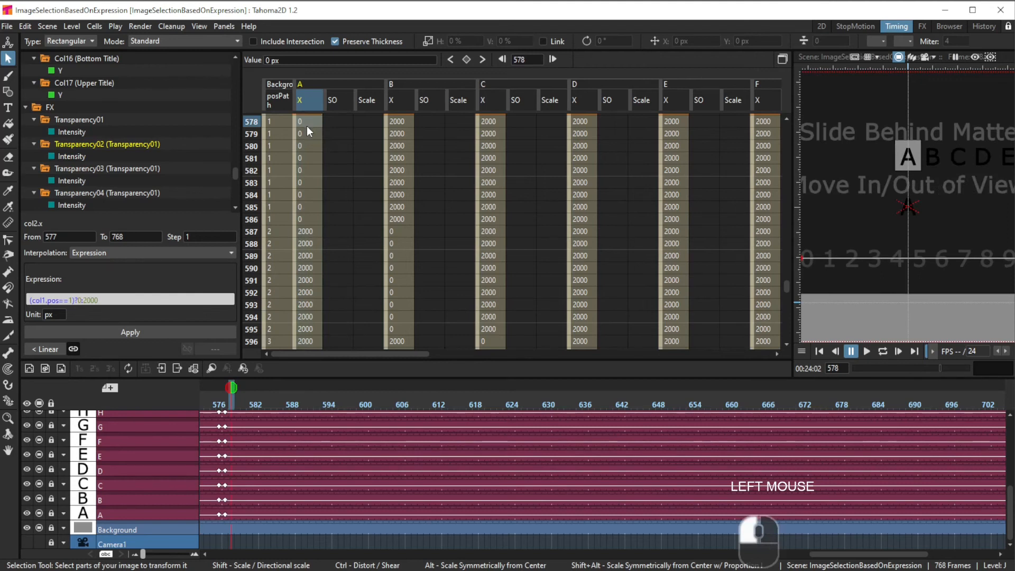
pyautogui.click(309, 231)
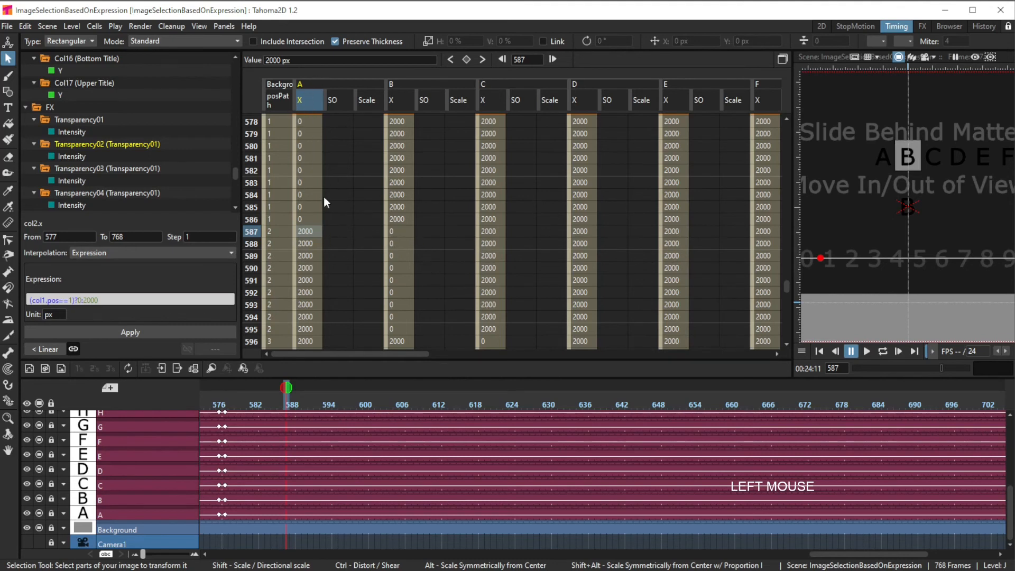
pyautogui.click(313, 233)
pyautogui.click(403, 234)
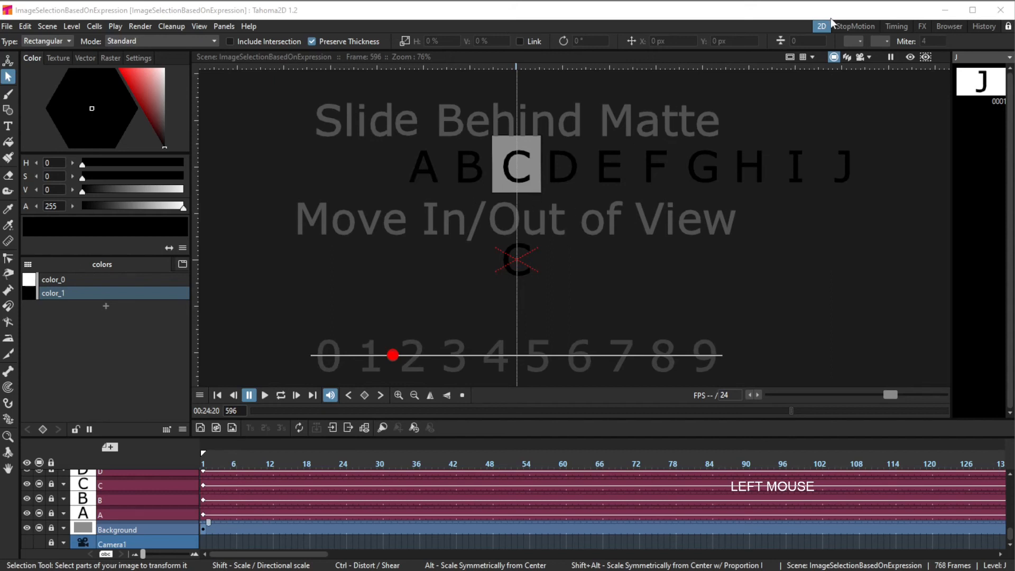
# Step: Examine the MatteOut01 node joining All Letters and the Letter Matte in the FX schematic, then return to timing
pyautogui.click(922, 27)
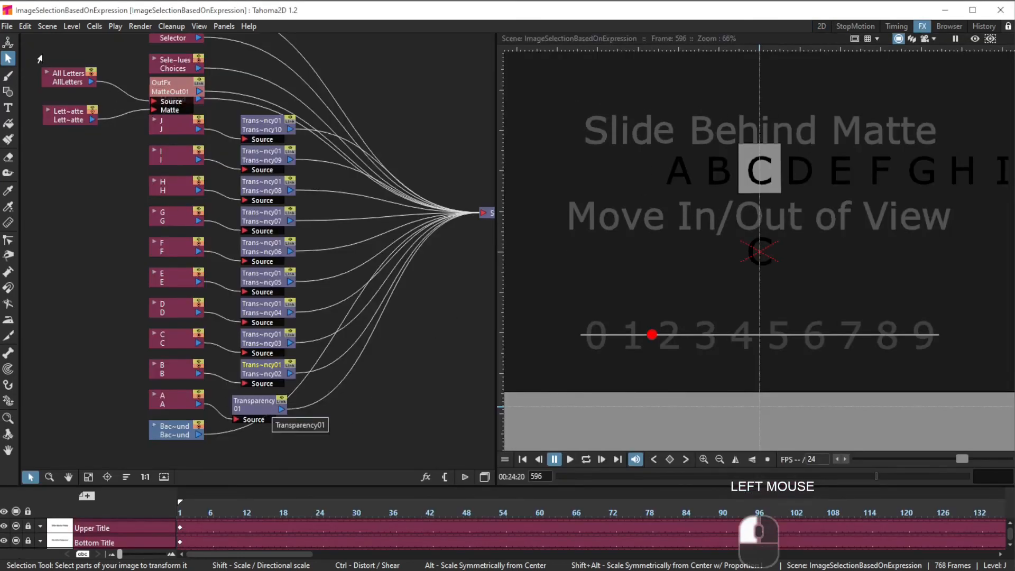
pyautogui.click(174, 106)
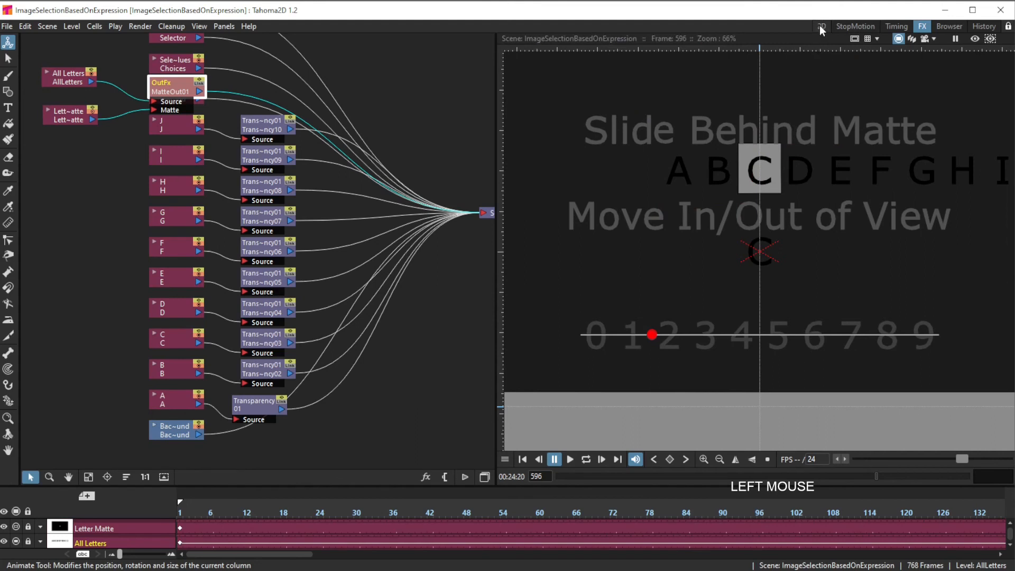
pyautogui.click(896, 26)
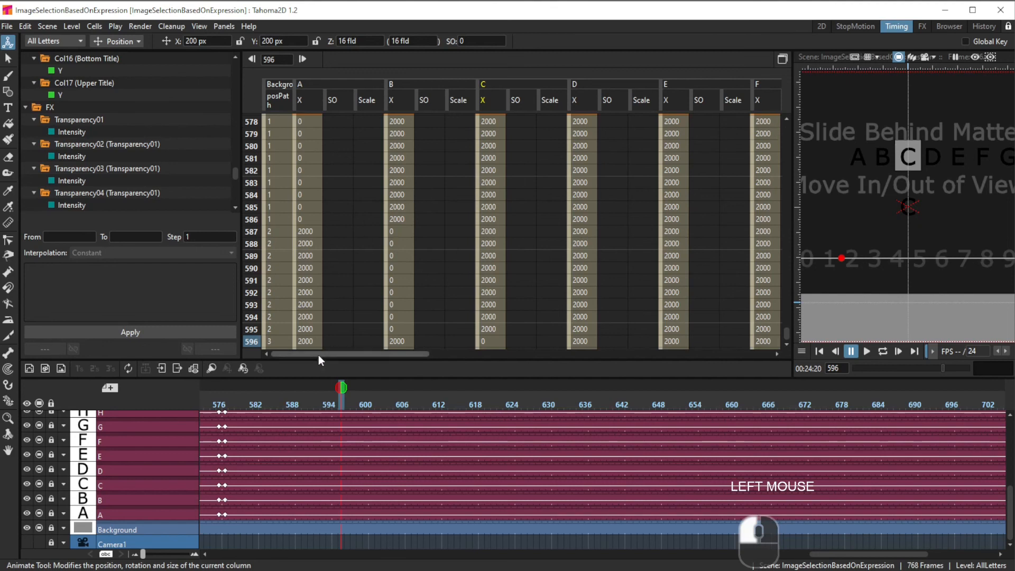
# Step: Inspect the expression driving the All Letters column's X position from frame 1
pyautogui.moveTo(319, 354); pyautogui.dragTo(500, 375)
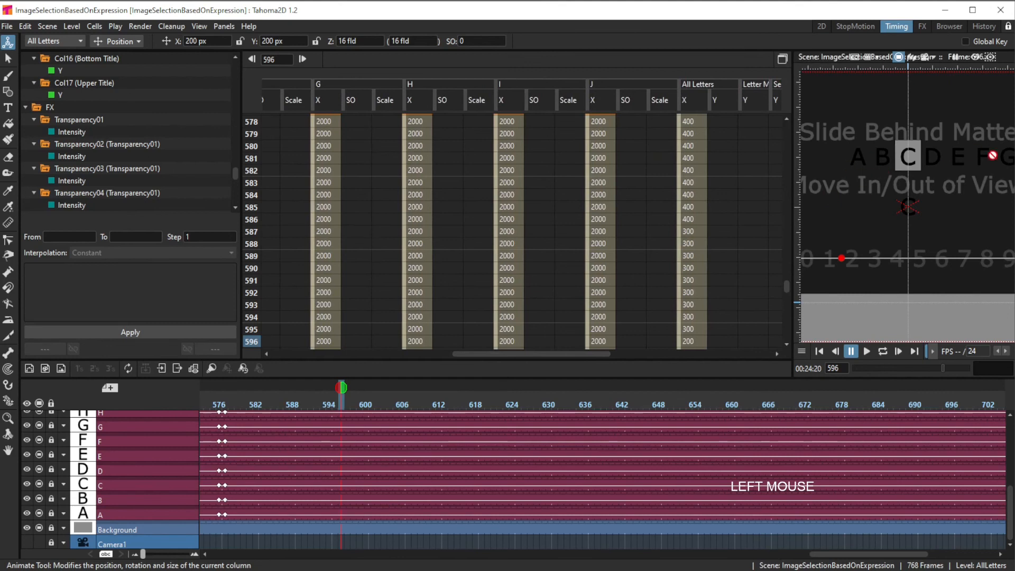
pyautogui.moveTo(519, 354); pyautogui.dragTo(584, 357)
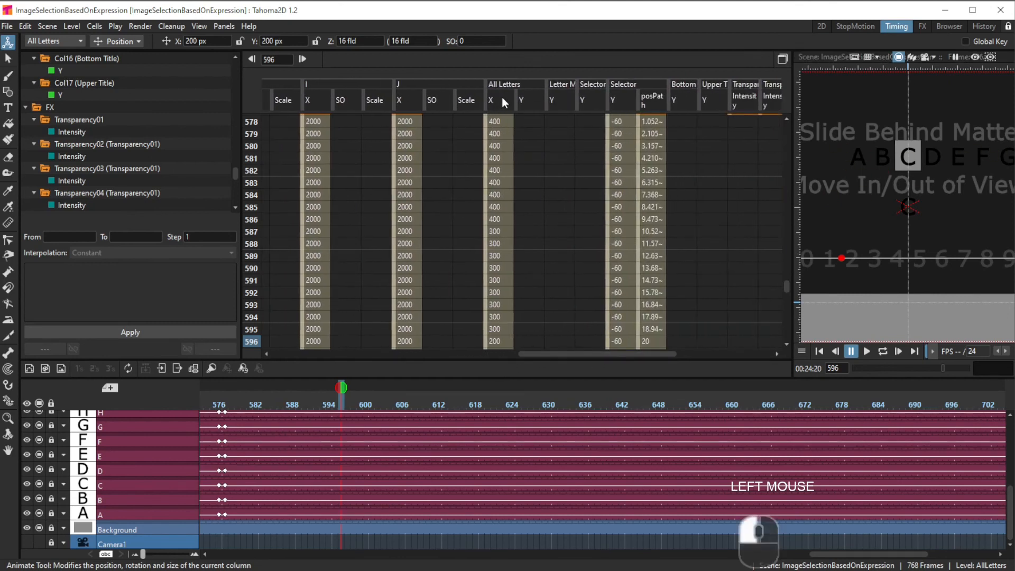
pyautogui.scroll(8, 582, 228)
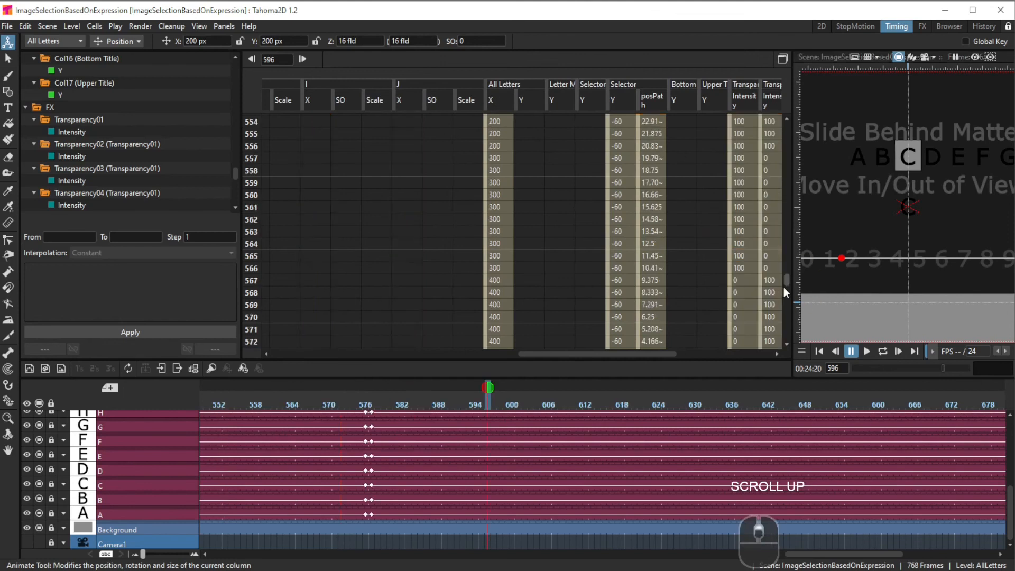
pyautogui.moveTo(786, 282); pyautogui.dragTo(789, 95)
pyautogui.click(499, 132)
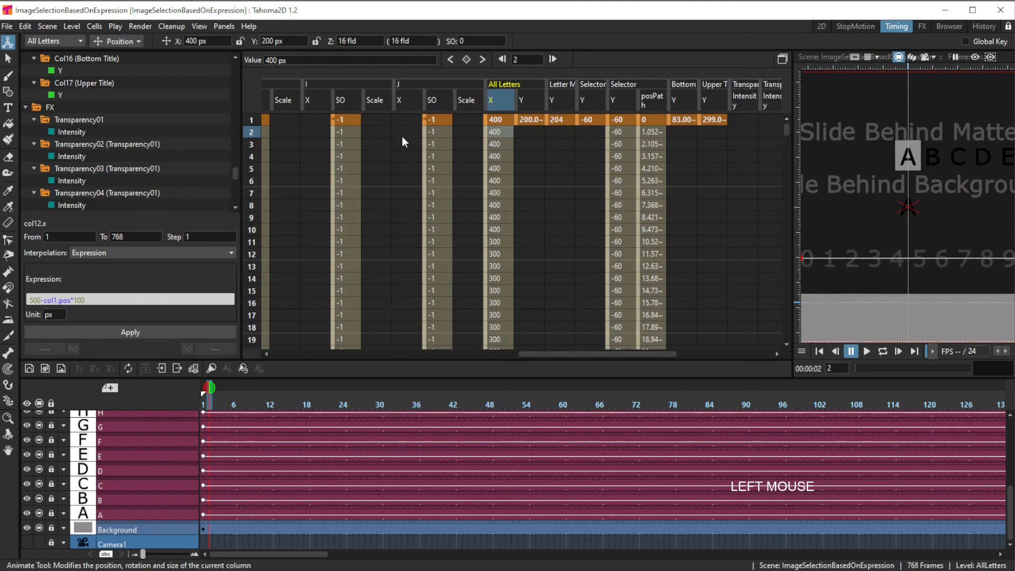
# Step: Preview the scene in the 2D view, scrubbing the timeline to frame 31 to see the selected letter
pyautogui.click(821, 27)
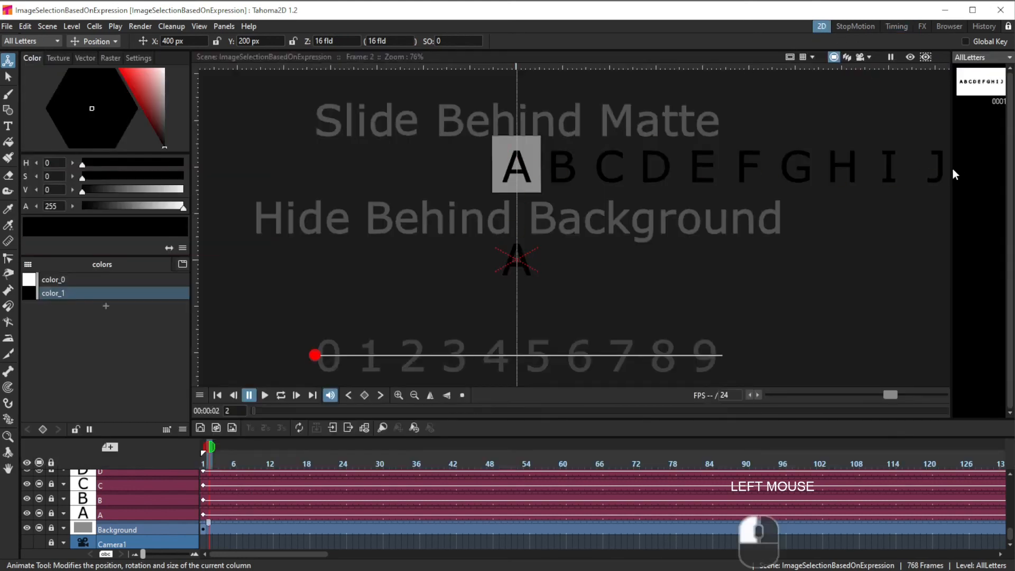
pyautogui.moveTo(224, 453); pyautogui.dragTo(387, 476)
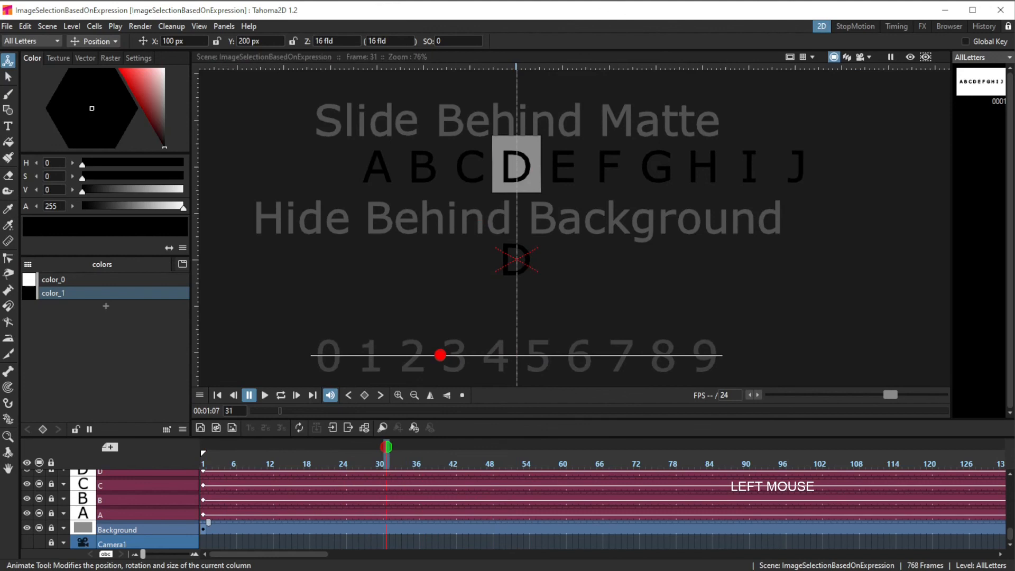
pyautogui.click(759, 569)
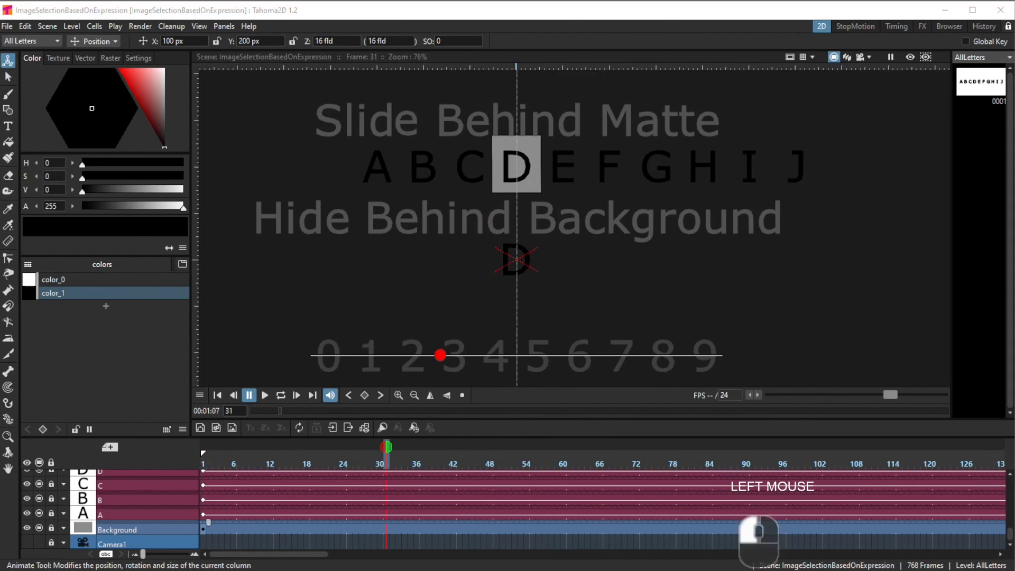